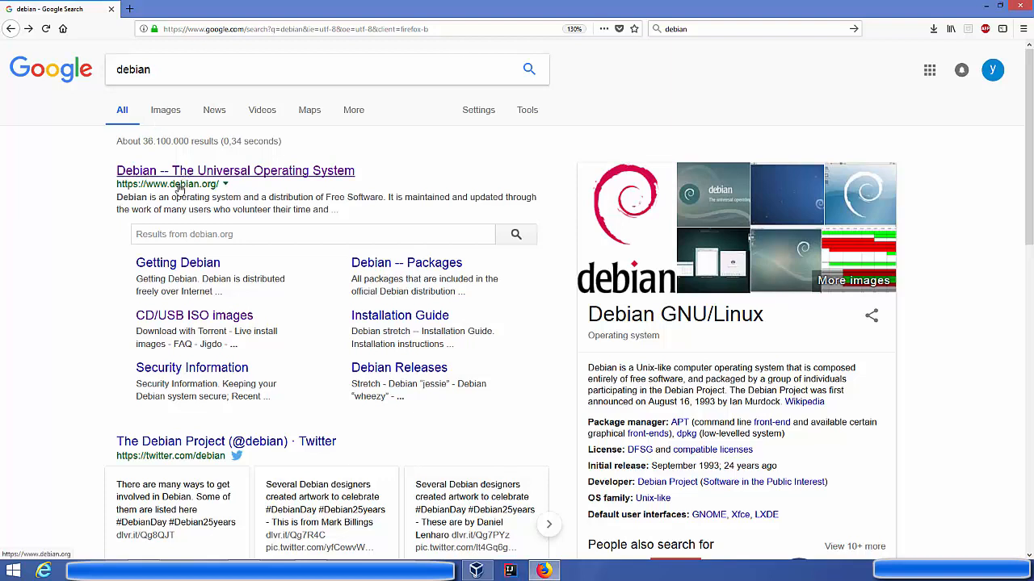
# Open the Debian homepage from the search results, then its CD/USB ISO images page (debian.org/CD).
pyautogui.click(222, 171)
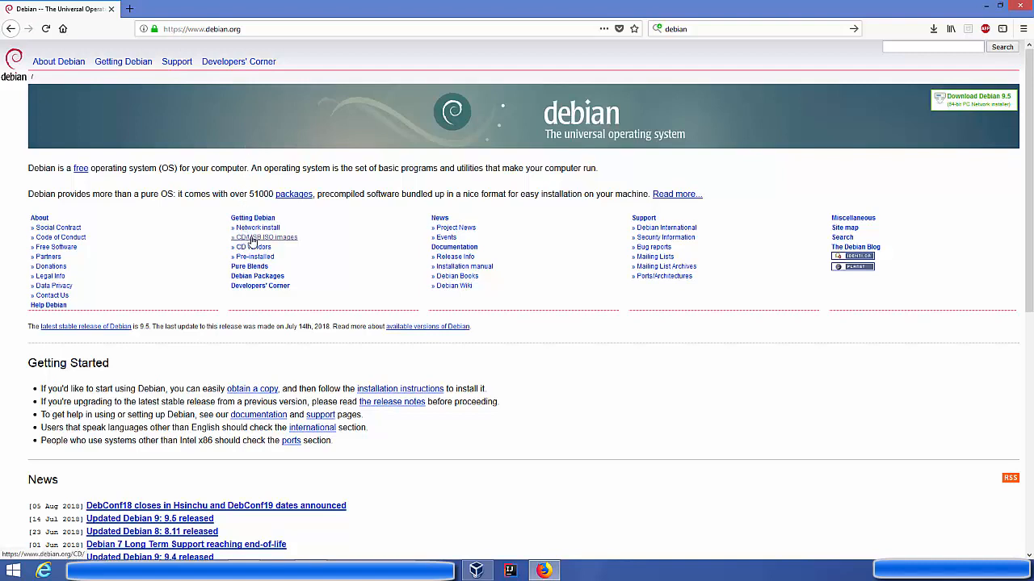
pyautogui.click(255, 241)
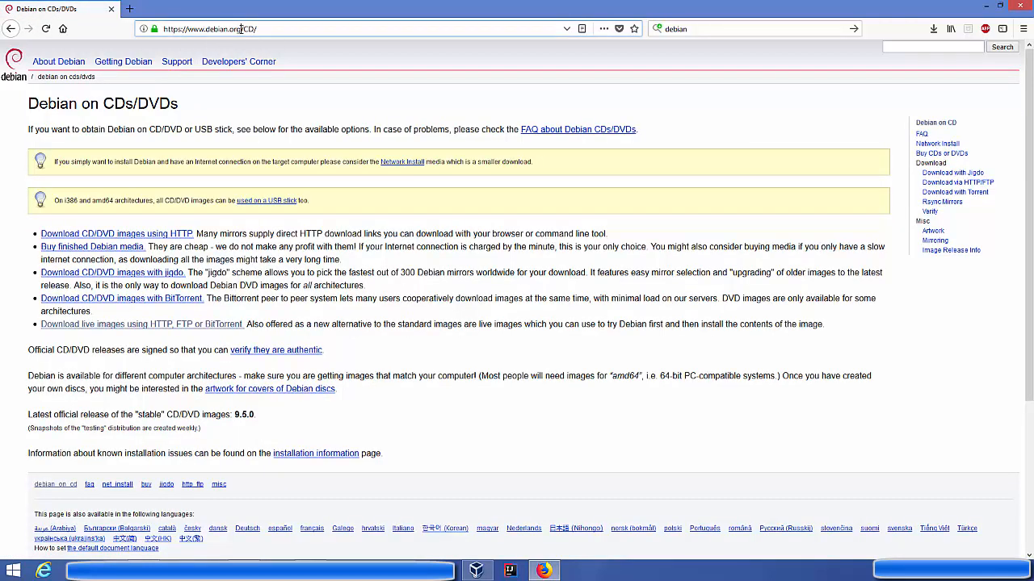
pyautogui.moveTo(243, 29); pyautogui.dragTo(256, 29)
pyautogui.click(297, 286)
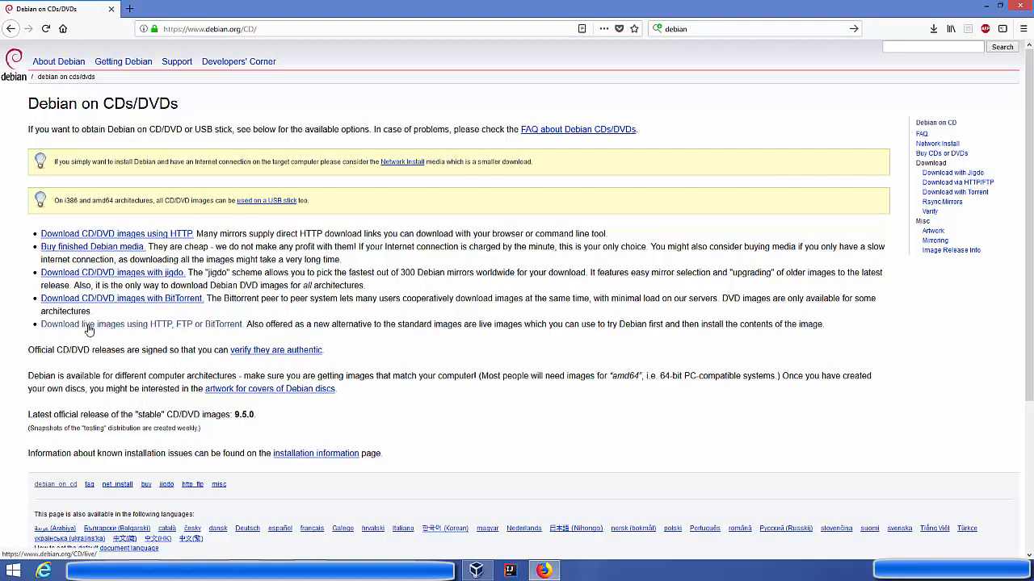
# Browse from the live install images page to the amd64 hybrid ISO file listing.
pyautogui.click(172, 325)
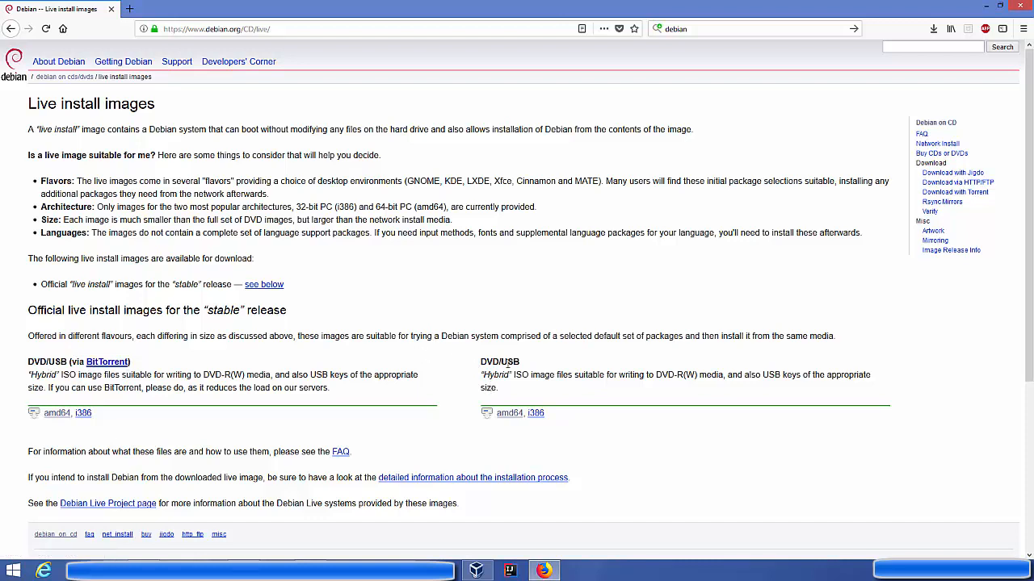
pyautogui.click(506, 418)
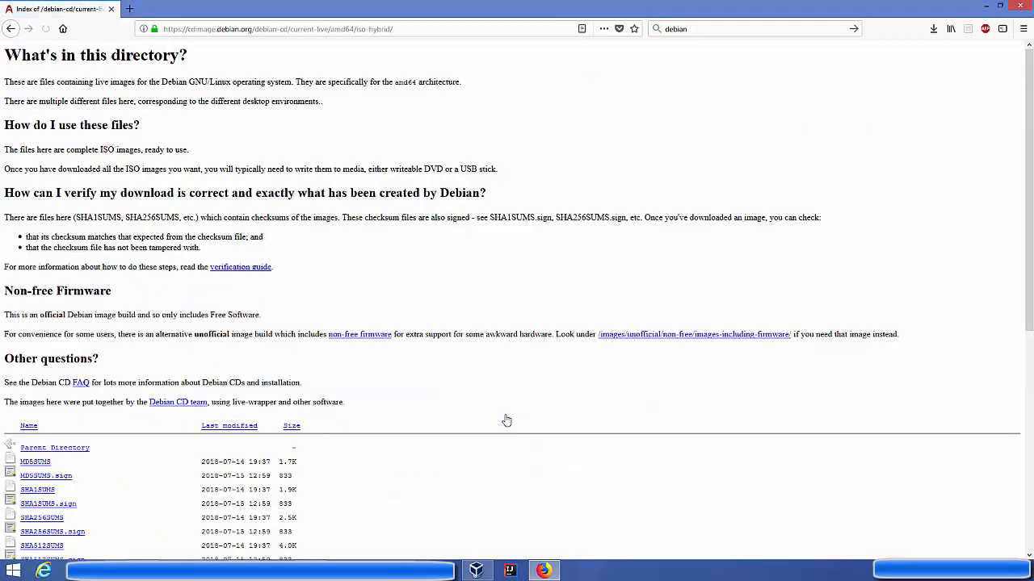
pyautogui.scroll(-3, 372, 353)
pyautogui.scroll(-3, 373, 354)
pyautogui.moveTo(166, 278); pyautogui.dragTo(21, 280)
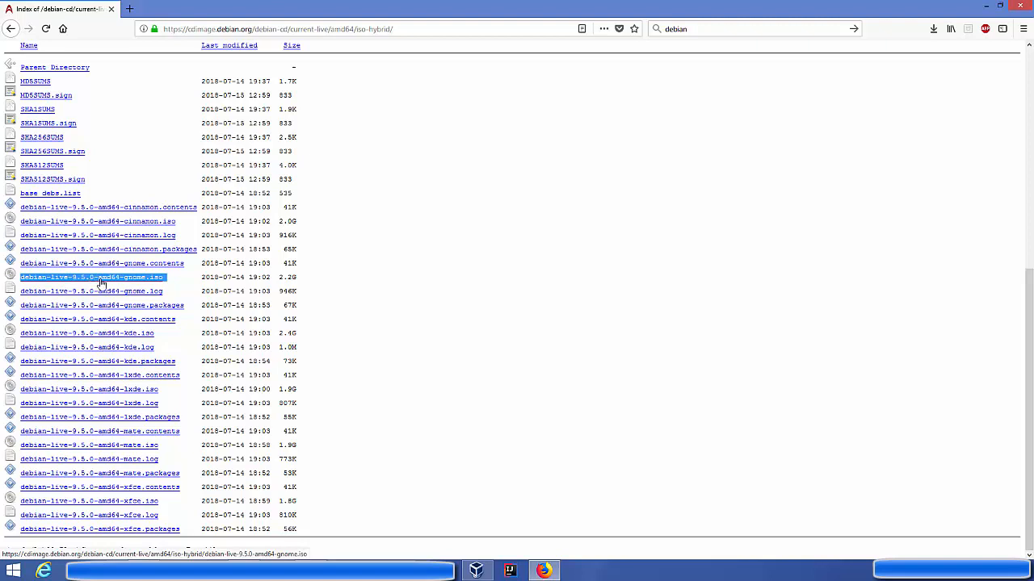
# Download debian-live-9.5.0-amd64-gnome.iso and minimize the folder to reveal VirtualBox.
pyautogui.click(139, 280)
pyautogui.moveTo(308, 92); pyautogui.dragTo(475, 109)
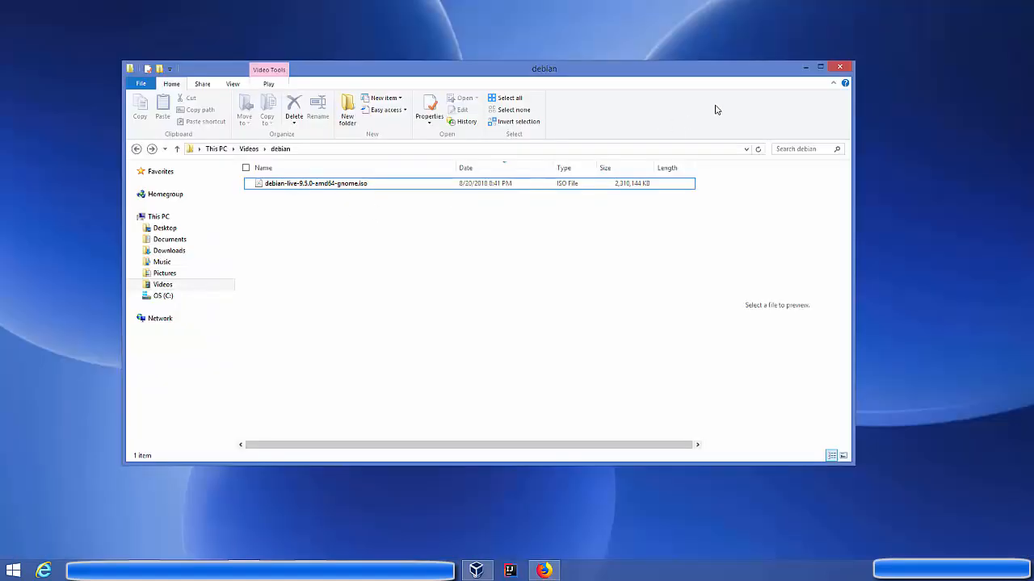
pyautogui.click(804, 70)
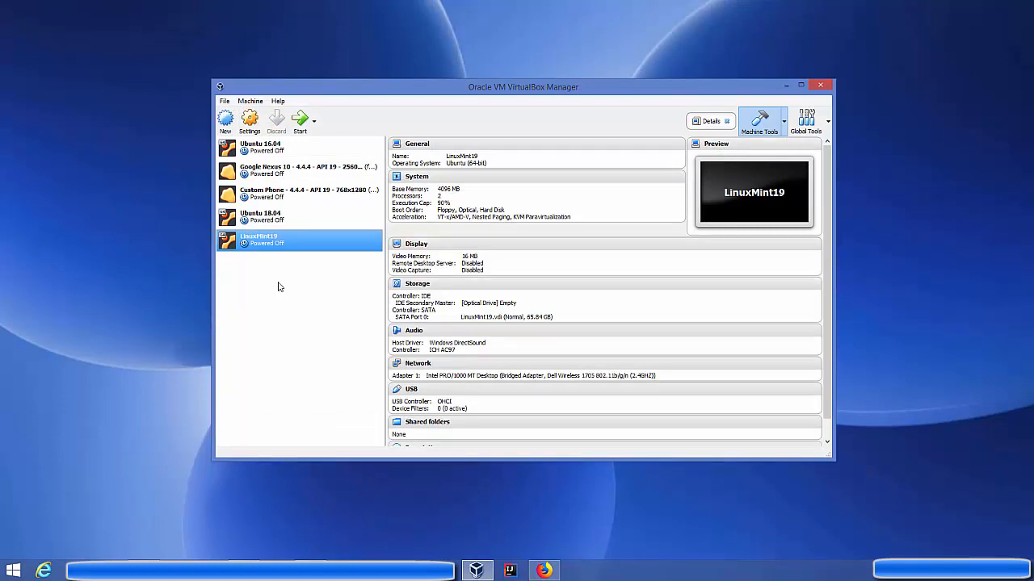
# Start a new VM named debian and give it 5078 MB of memory.
pyautogui.click(227, 126)
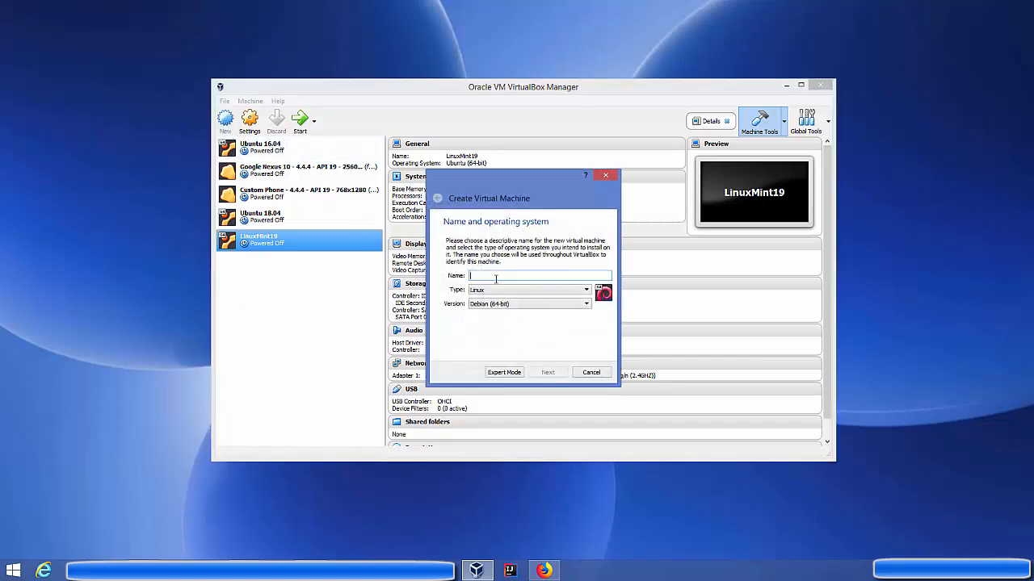
pyautogui.write('debian')
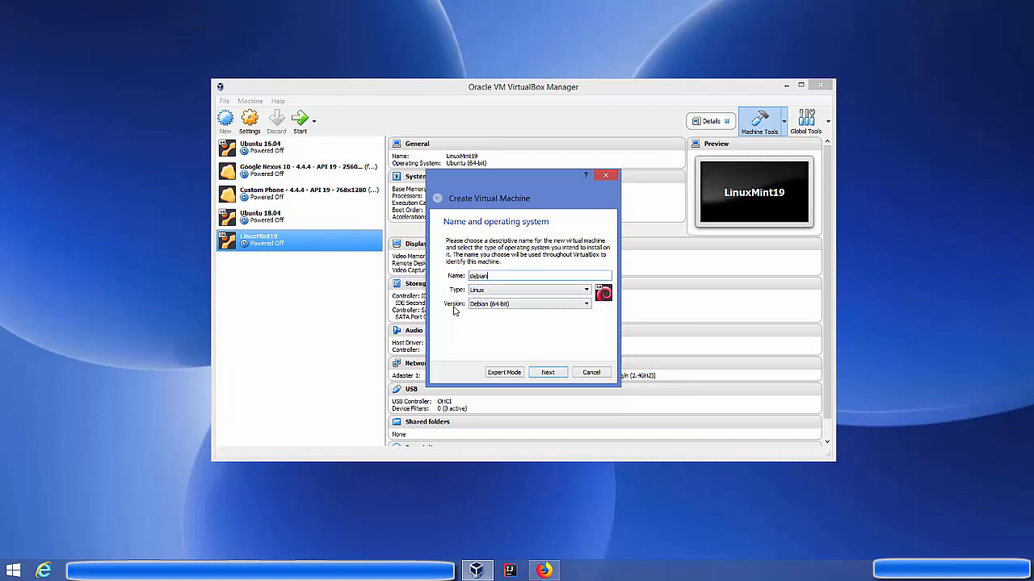
pyautogui.click(542, 375)
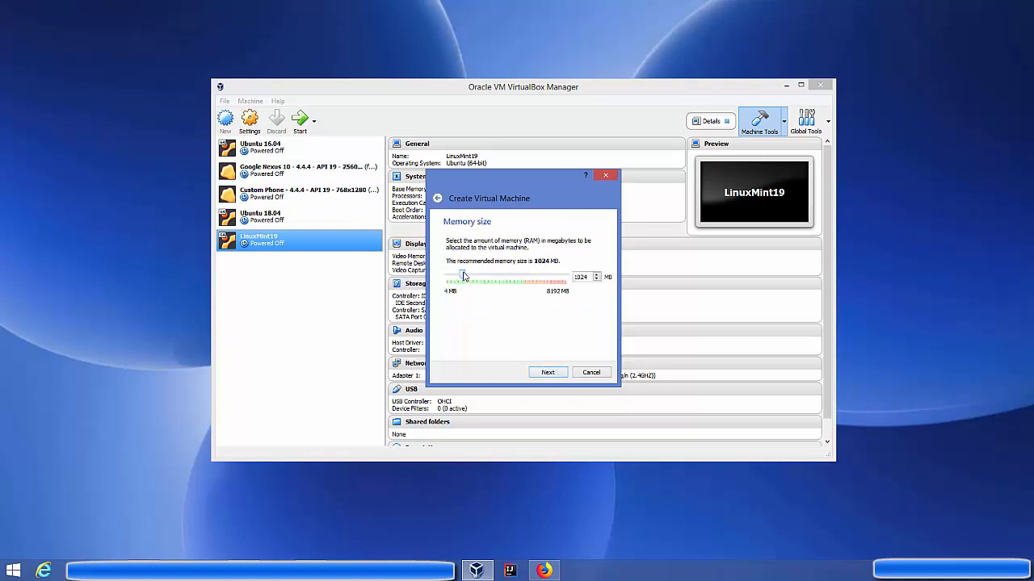
pyautogui.moveTo(462, 276); pyautogui.dragTo(523, 284)
pyautogui.click(548, 373)
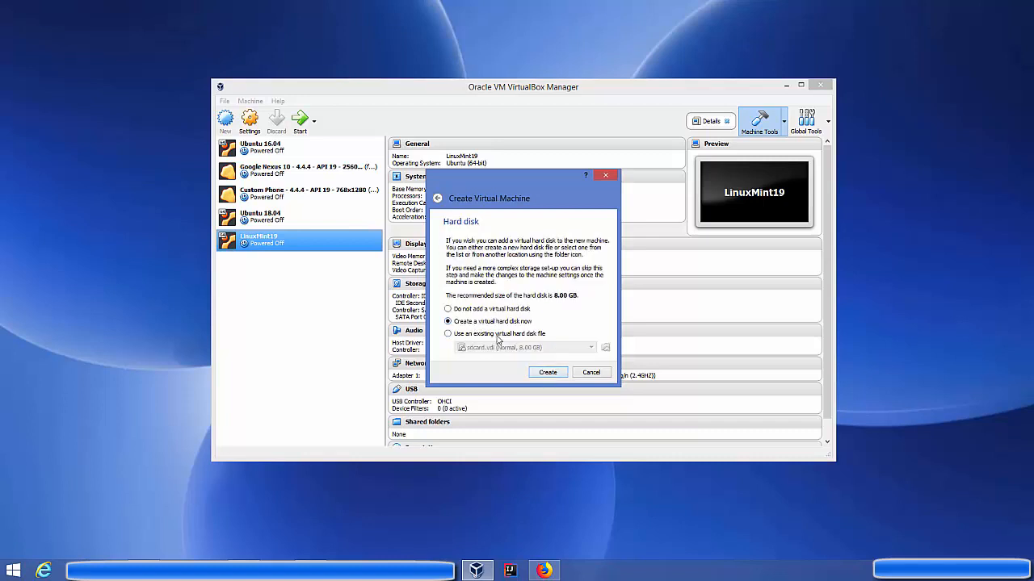
# Create a dynamically allocated 47.48 GB VDI hard disk and finish the VM.
pyautogui.click(538, 374)
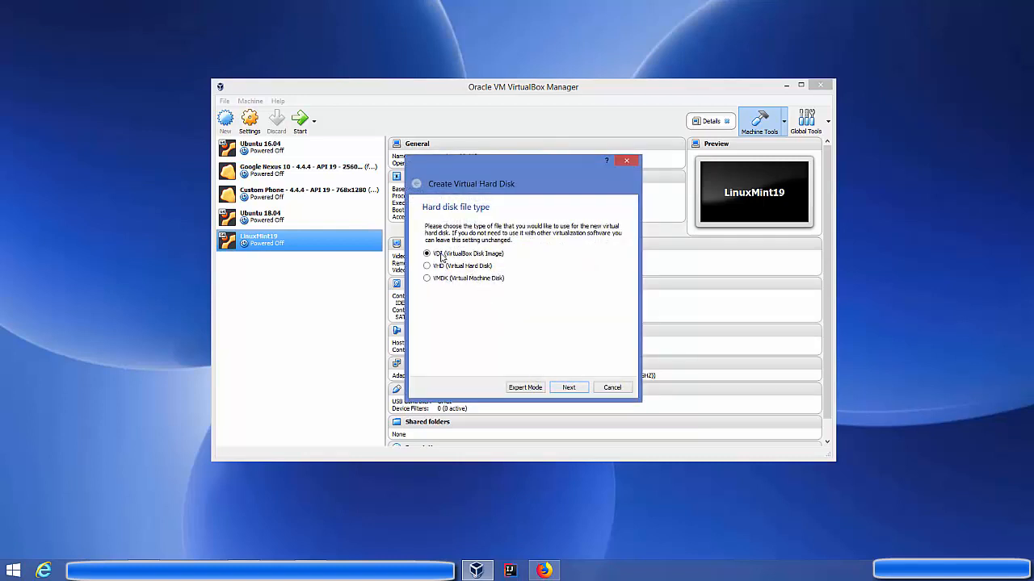
pyautogui.click(568, 388)
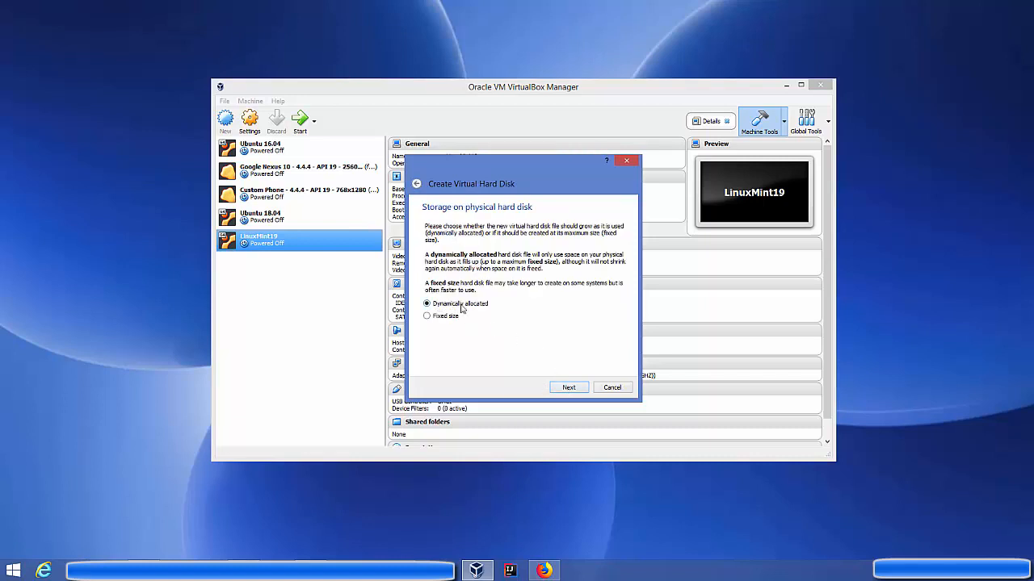
pyautogui.click(556, 390)
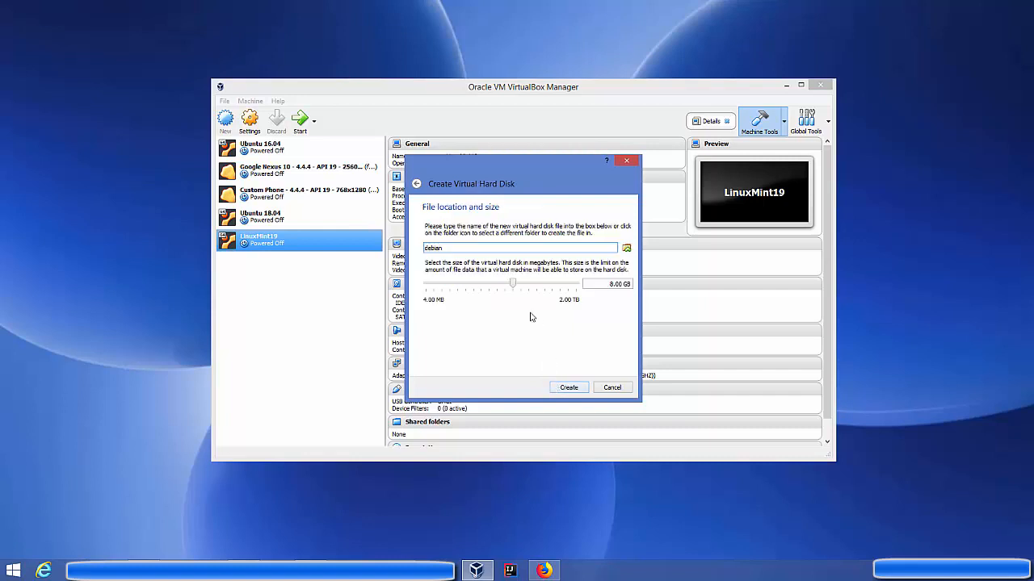
pyautogui.moveTo(514, 288); pyautogui.dragTo(543, 288)
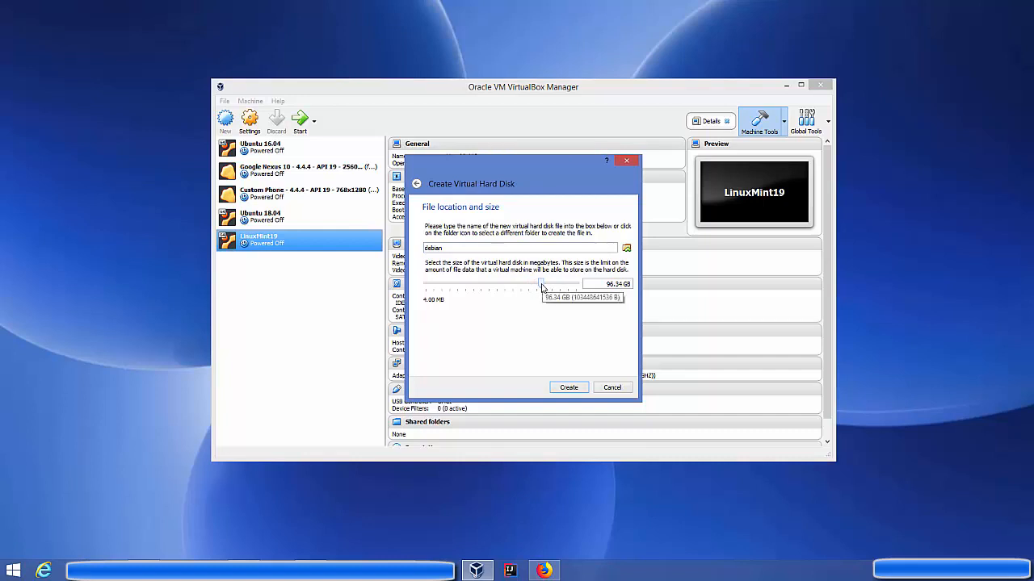
pyautogui.moveTo(543, 287); pyautogui.dragTo(534, 286)
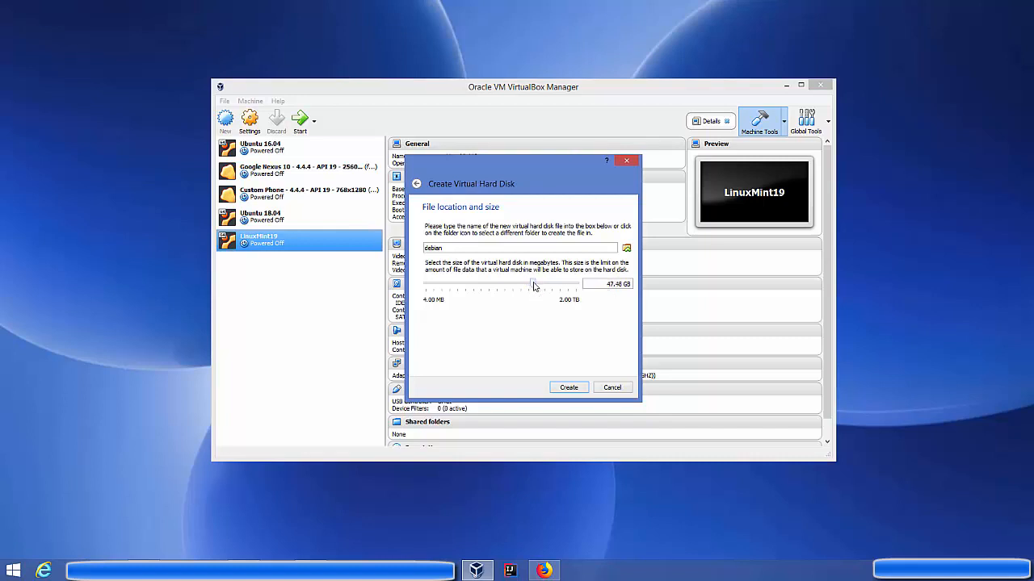
pyautogui.click(566, 388)
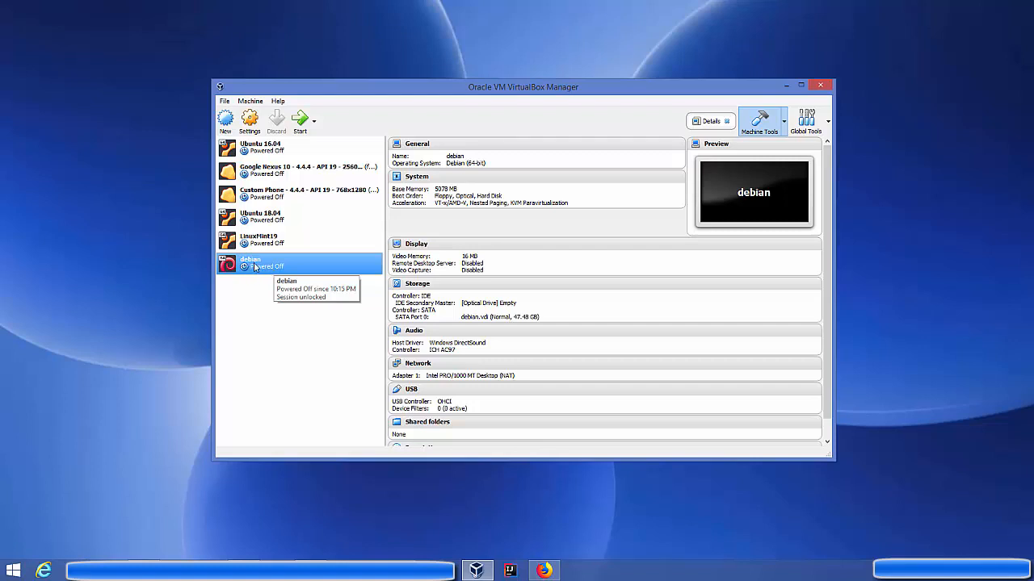
# Set Shared Clipboard and Drag'n'Drop to Bidirectional in the VM's advanced general settings.
pyautogui.click(249, 121)
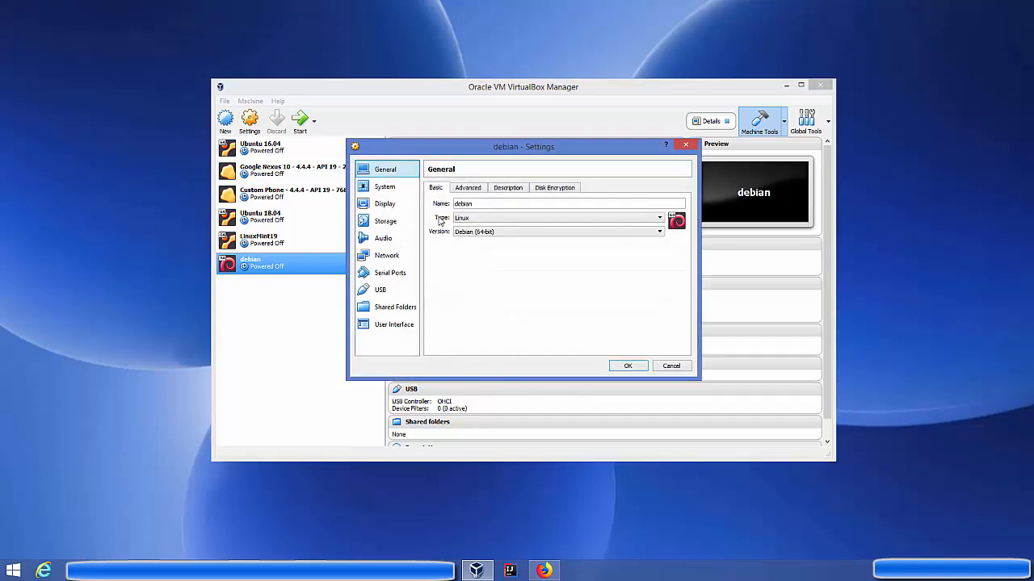
pyautogui.click(468, 188)
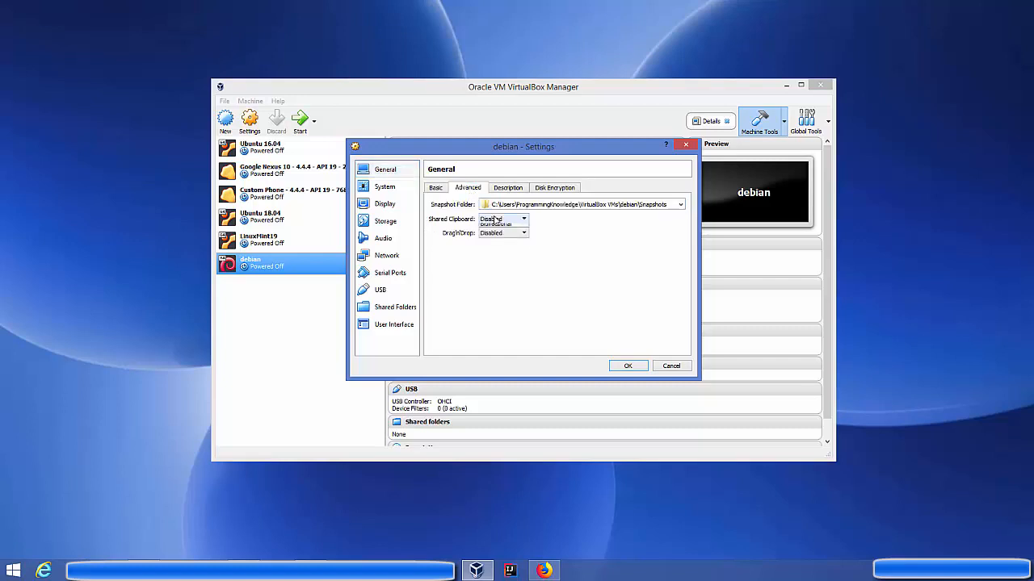
pyautogui.click(495, 220)
pyautogui.click(498, 248)
pyautogui.click(490, 234)
pyautogui.click(494, 263)
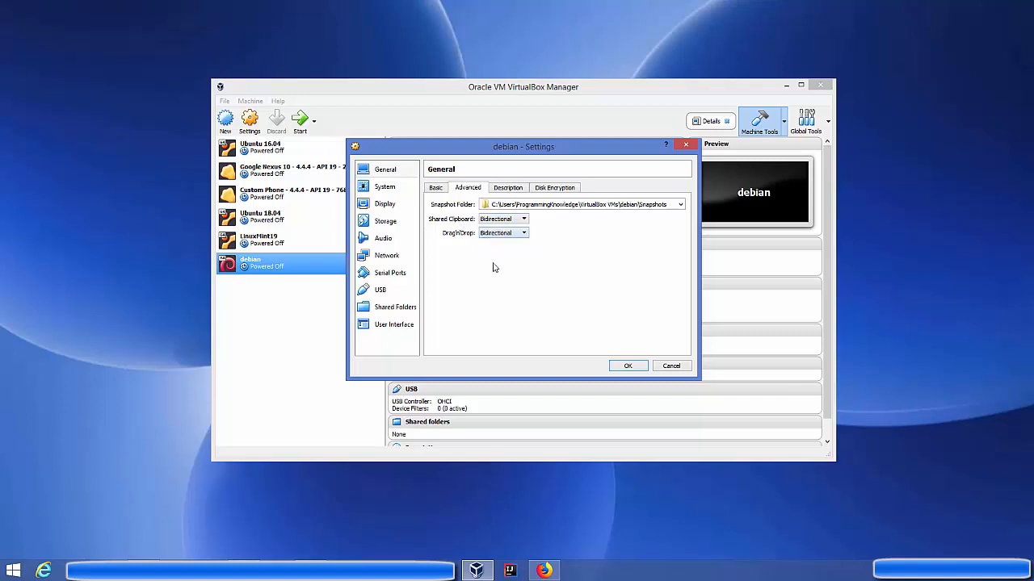
# Assign the VM 2 processors and review the Display page's 16 MB video memory.
pyautogui.click(389, 190)
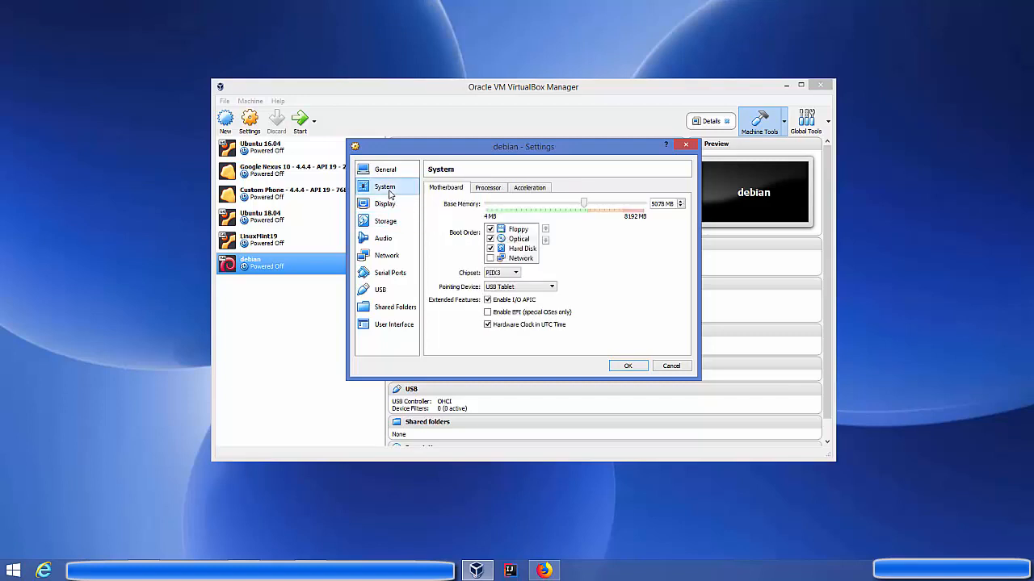
pyautogui.click(488, 189)
pyautogui.click(548, 206)
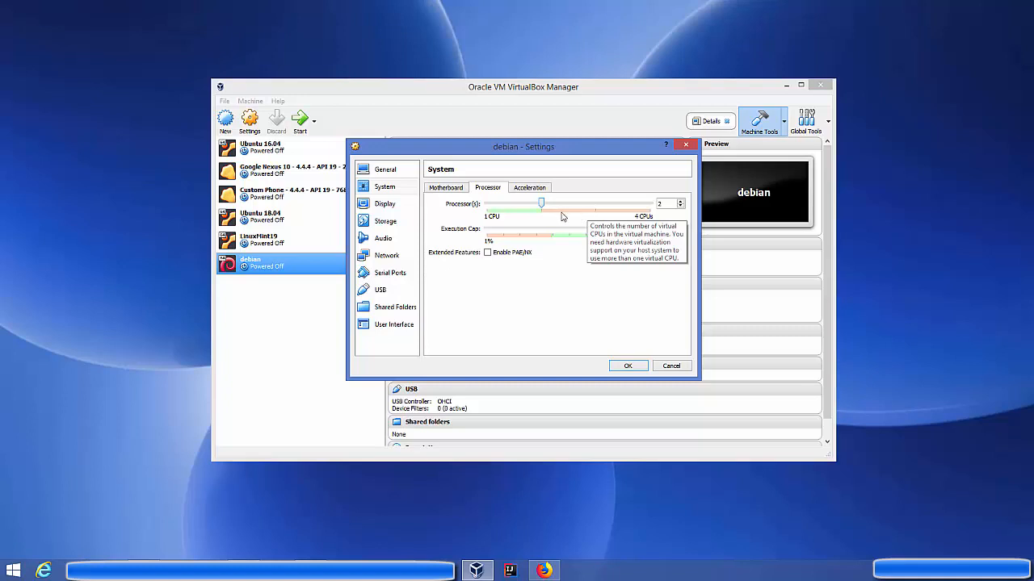
pyautogui.click(393, 209)
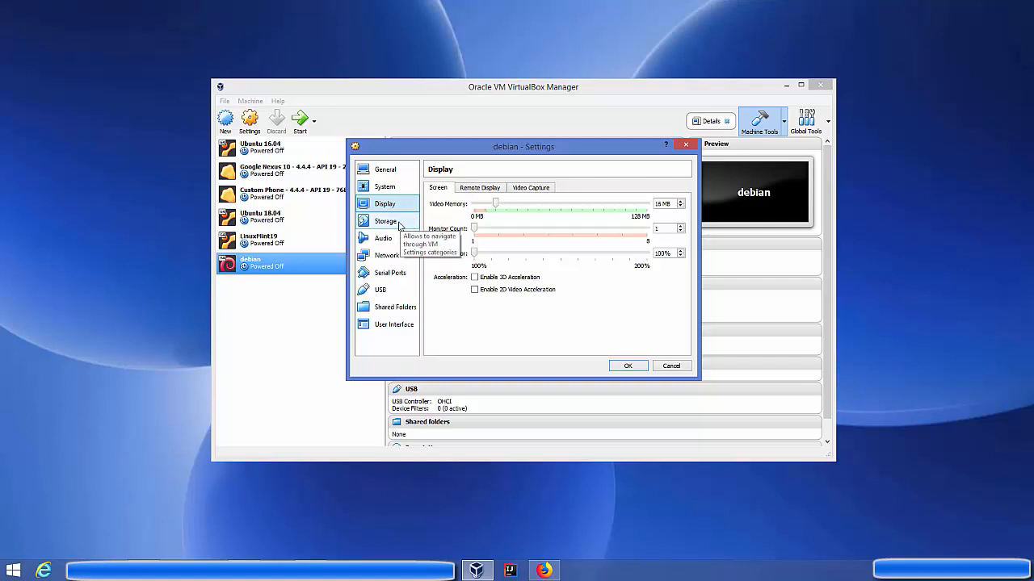
pyautogui.click(399, 224)
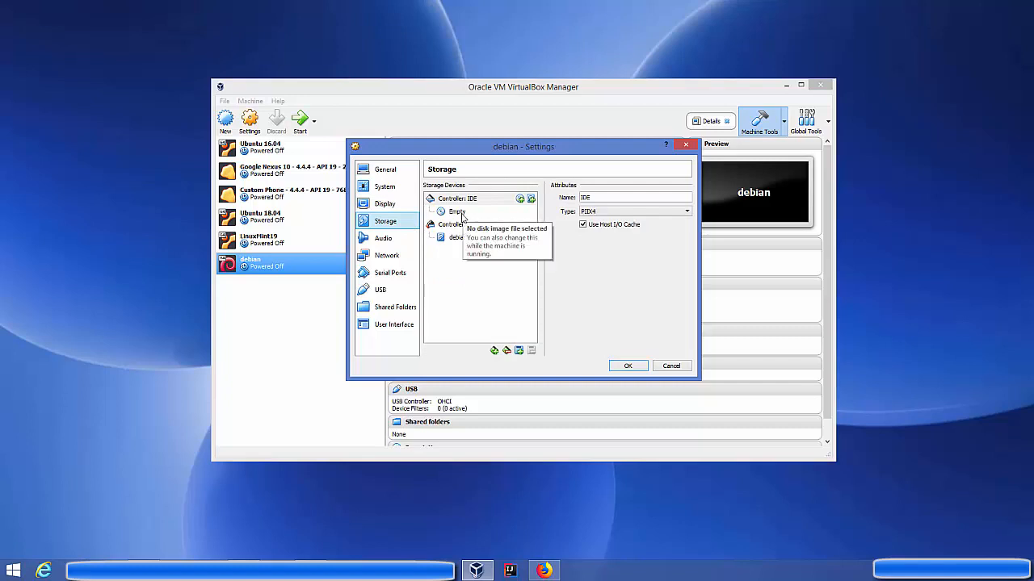
# Load debian-live-9.5.0-amd64-gnome.iso into the VM's empty optical drive.
pyautogui.click(460, 214)
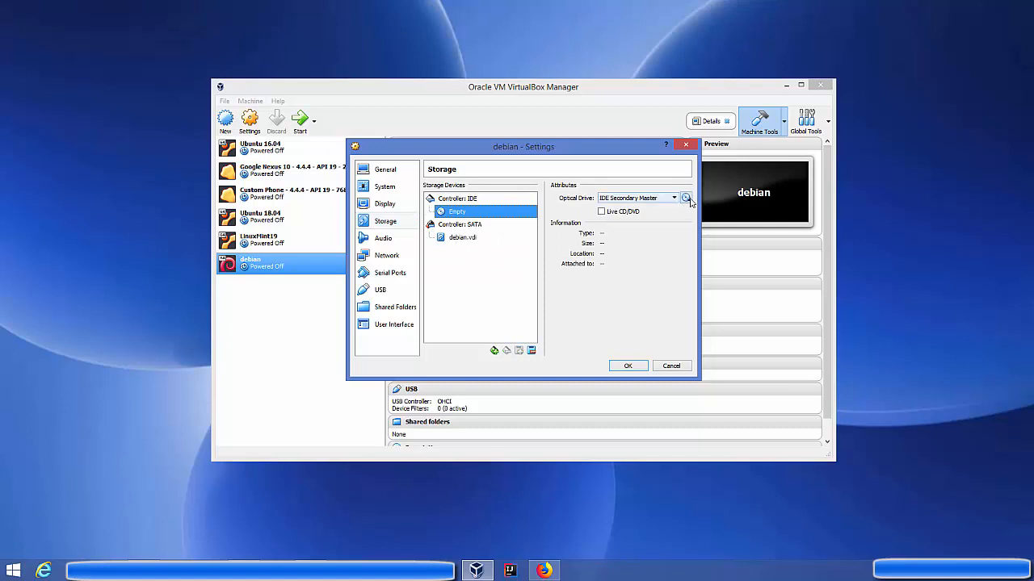
pyautogui.click(689, 201)
pyautogui.click(711, 213)
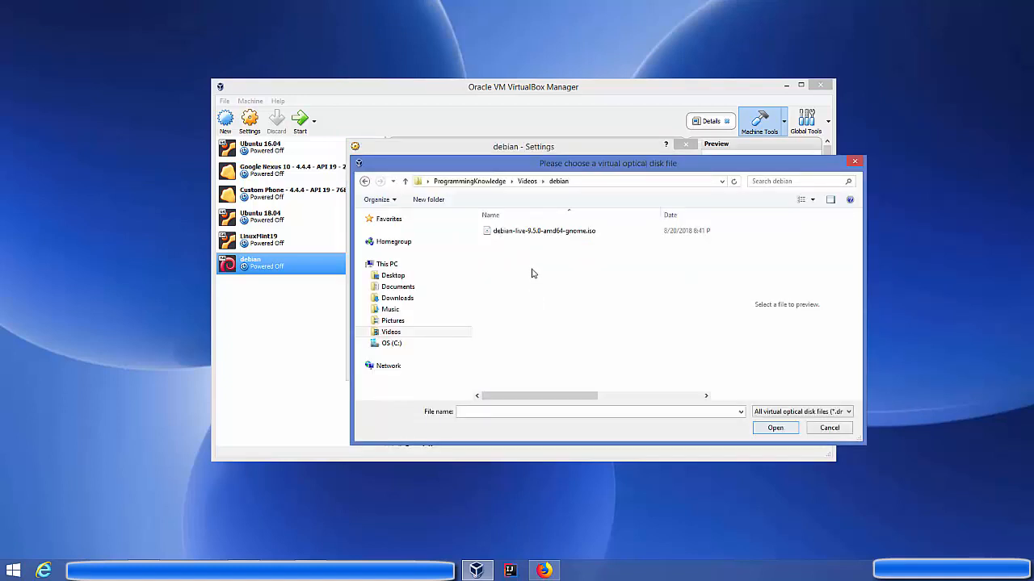
pyautogui.click(536, 237)
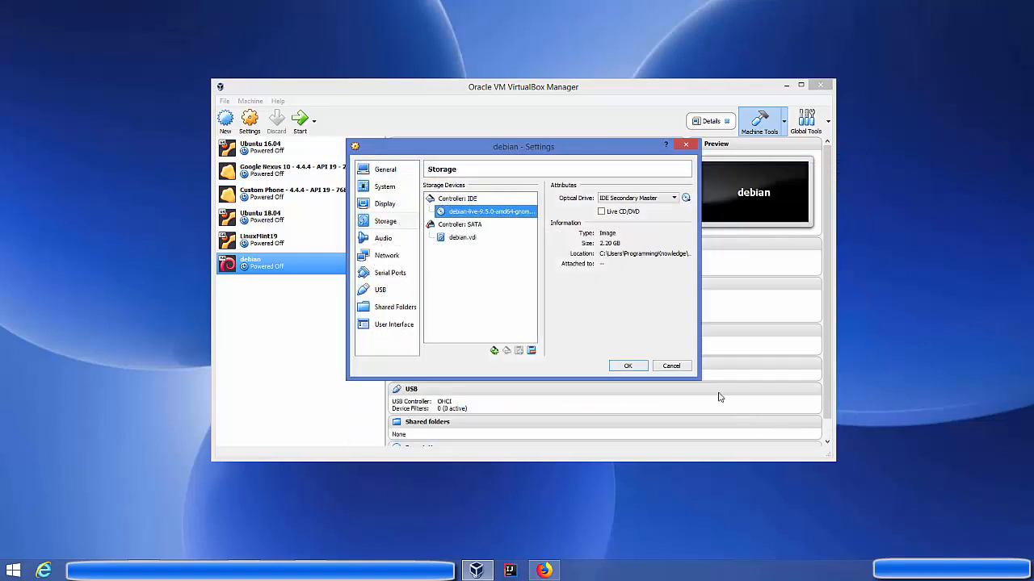
# Attach Adapter 1 as Bridged Adapter on the Dell Wireless 1705 802.11b/g/n card.
pyautogui.click(387, 256)
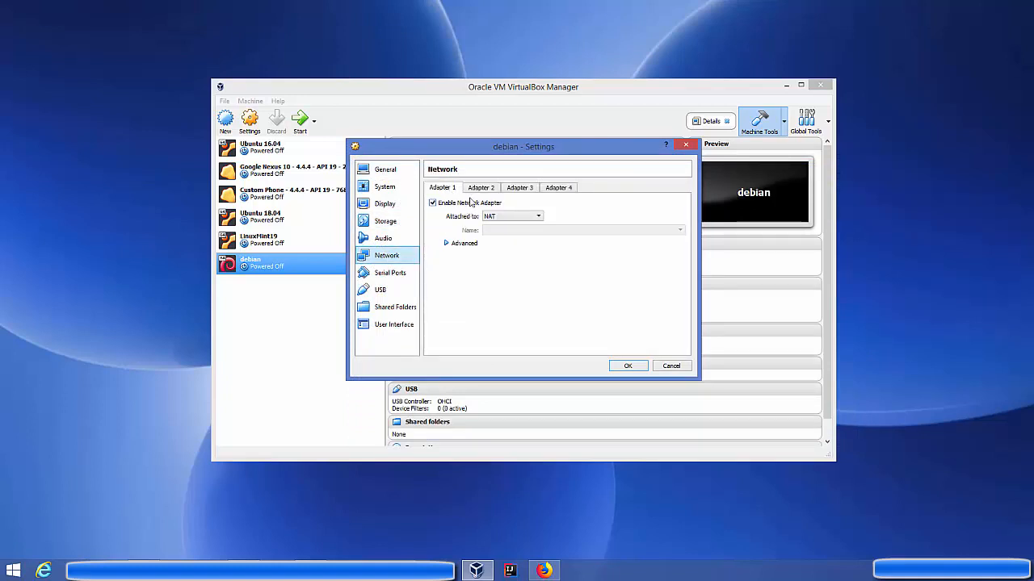
pyautogui.click(517, 218)
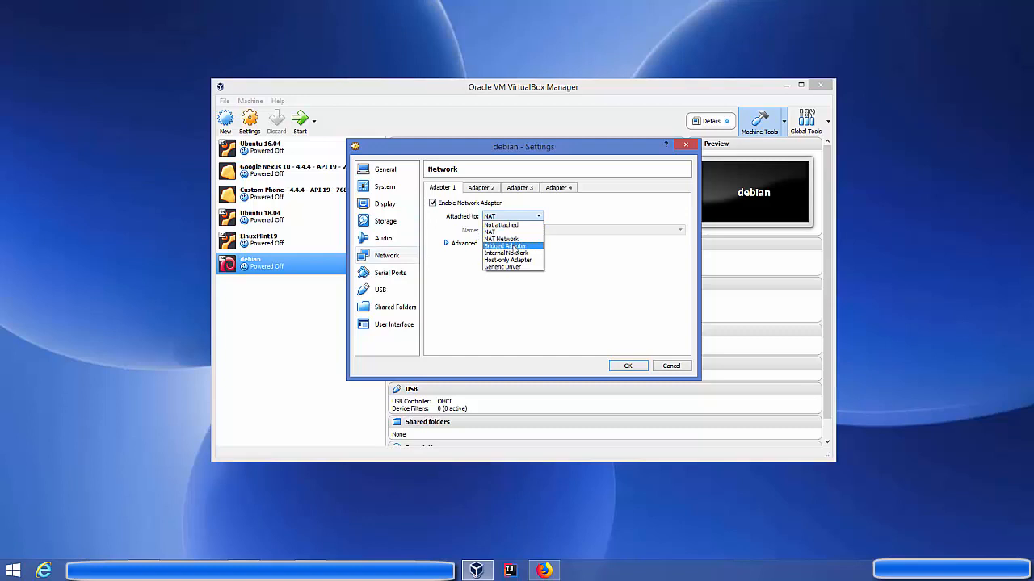
pyautogui.click(512, 247)
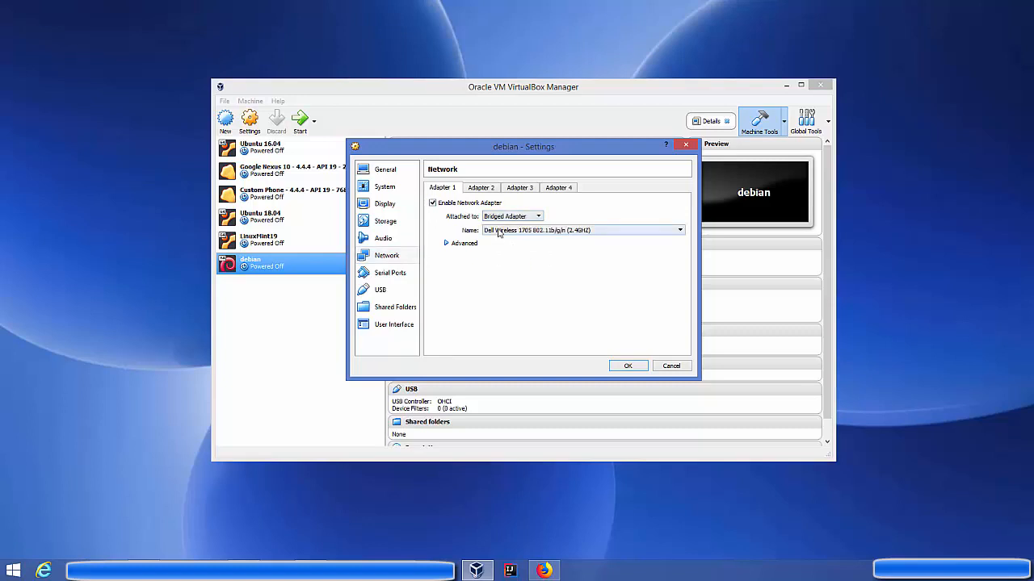
pyautogui.click(498, 233)
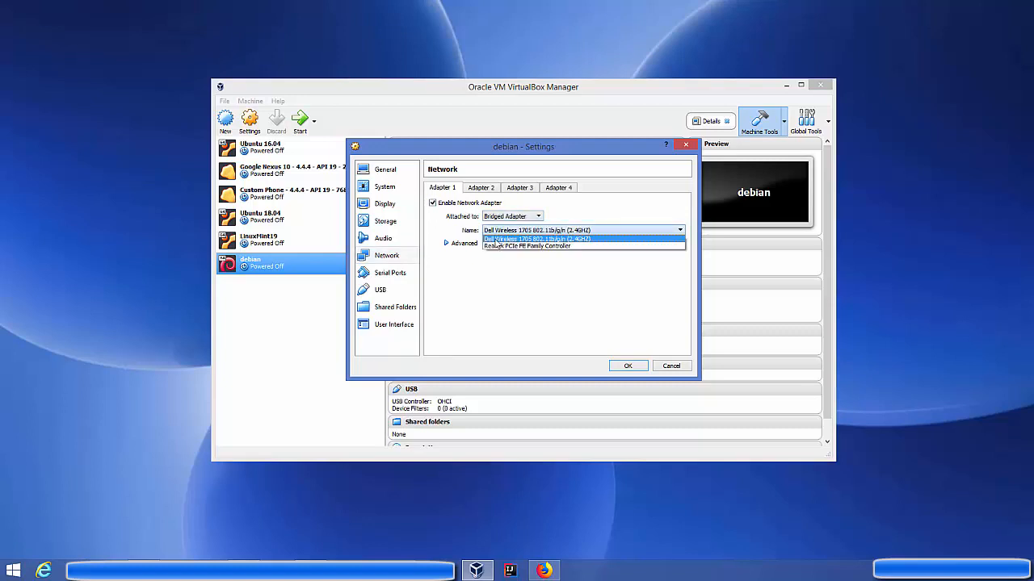
pyautogui.click(496, 239)
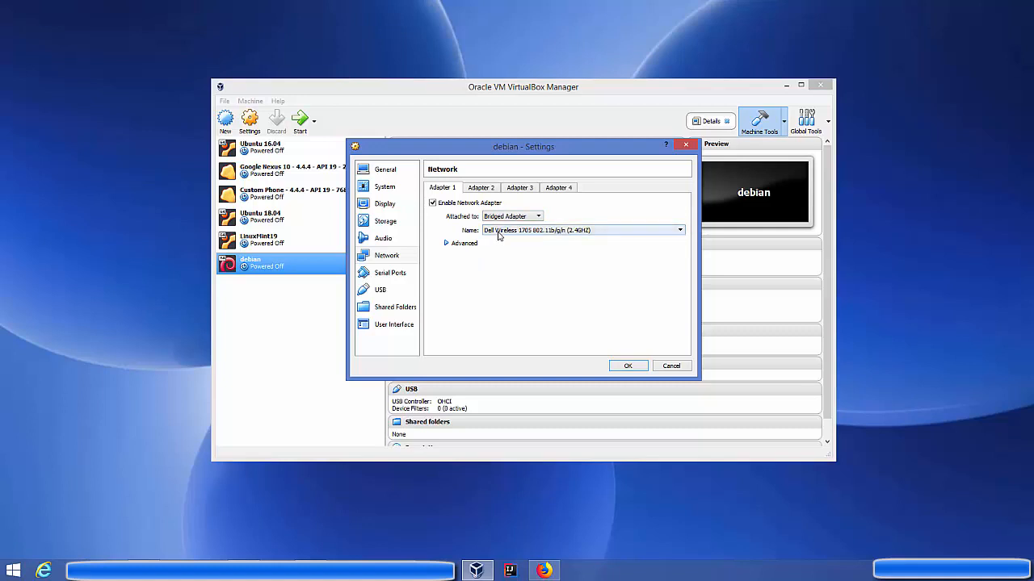
pyautogui.click(498, 234)
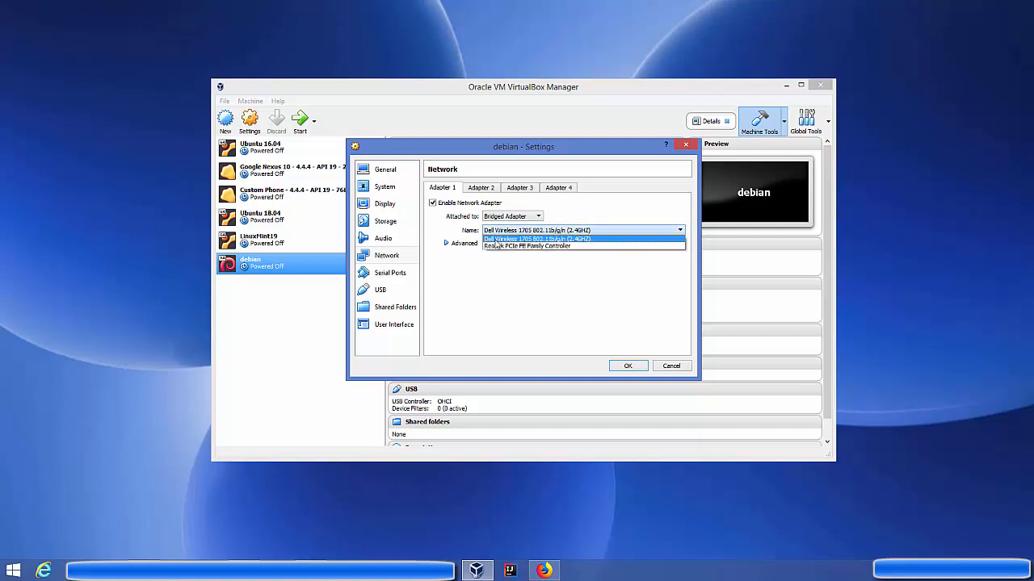
pyautogui.click(498, 240)
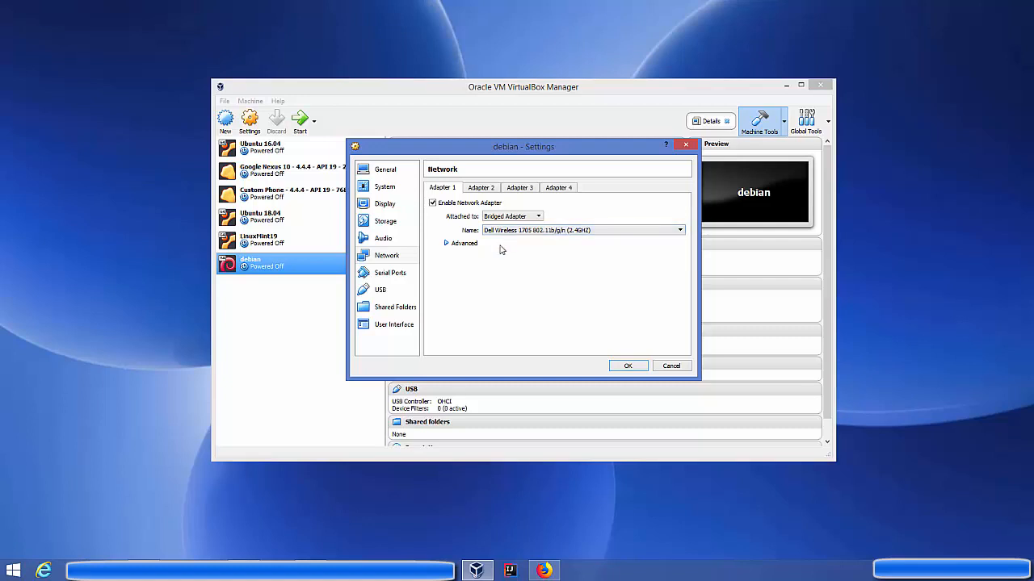
# Save the settings, boot the debian VM, and highlight Graphical Debian Installer in the boot menu.
pyautogui.click(625, 366)
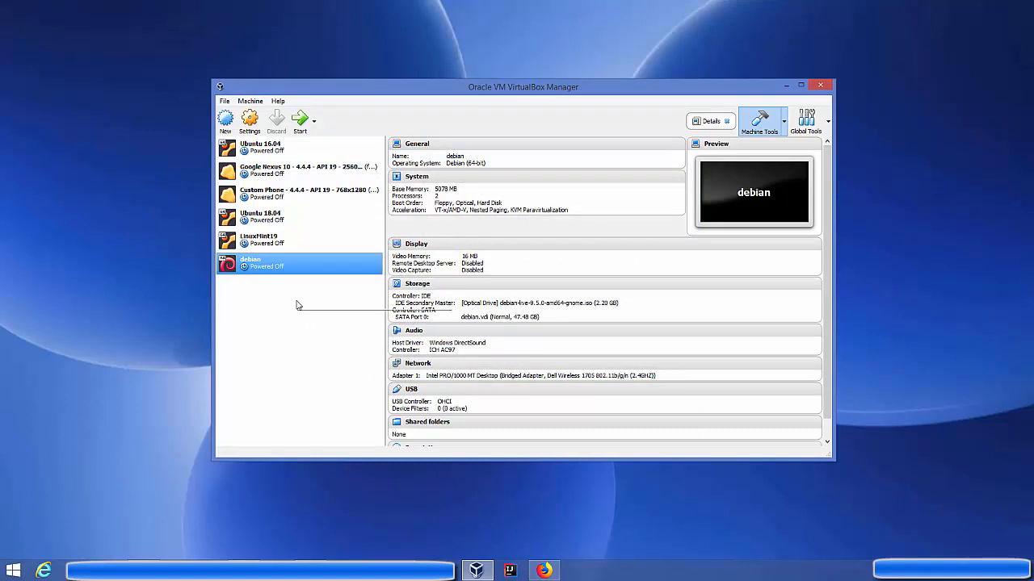
pyautogui.click(299, 125)
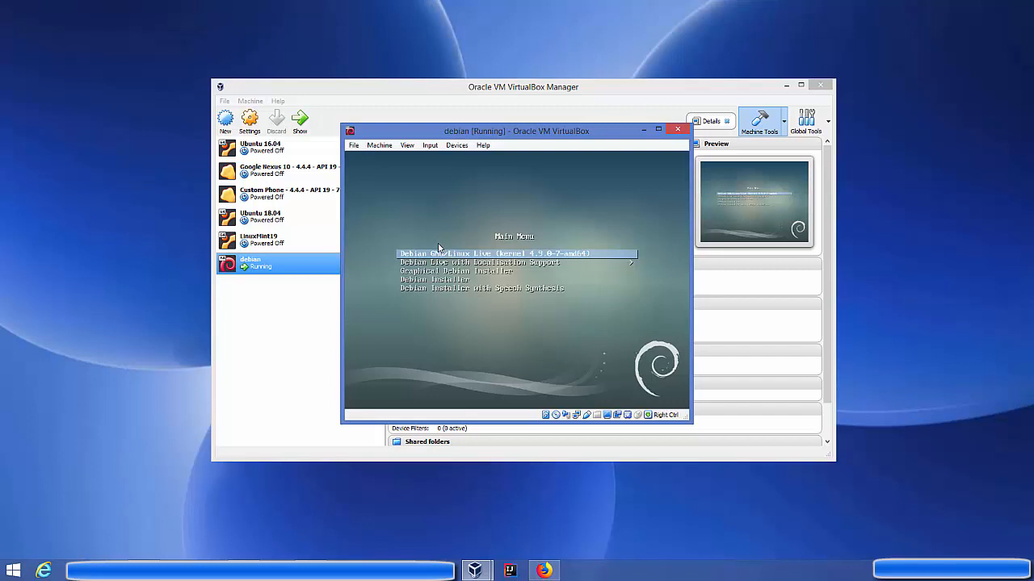
pyautogui.press('Down')
pyautogui.press('Down')
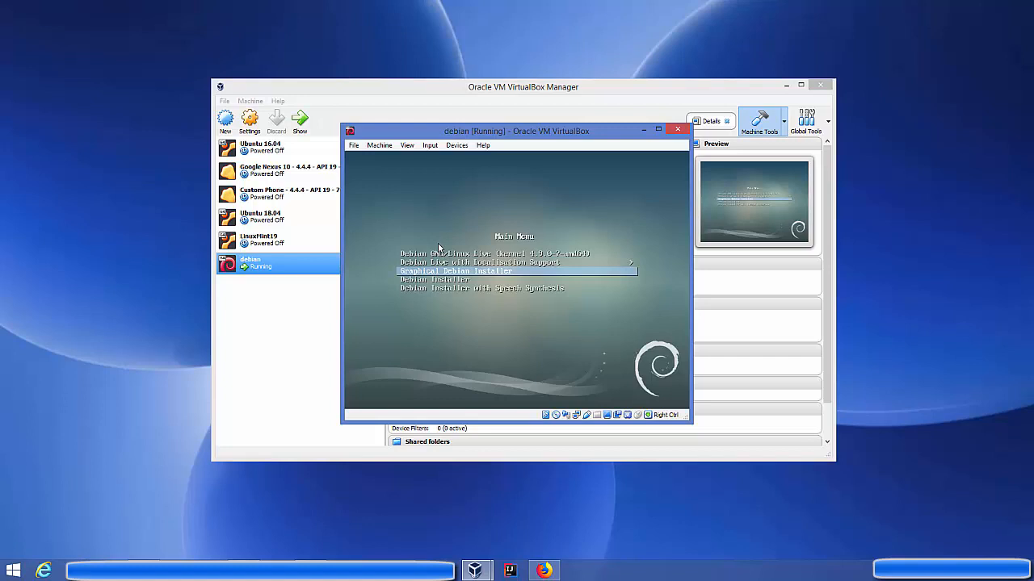
pyautogui.press('Down')
pyautogui.press('Down')
pyautogui.press('Up')
pyautogui.press('Up')
# Launch the graphical installer and keep English as the installation language.
pyautogui.press('Return')
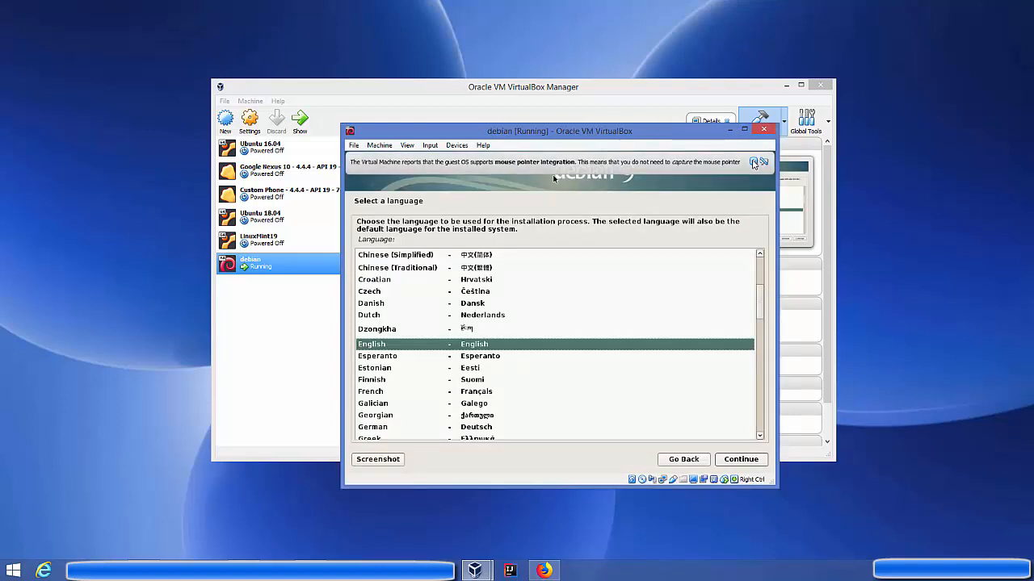
pyautogui.click(752, 162)
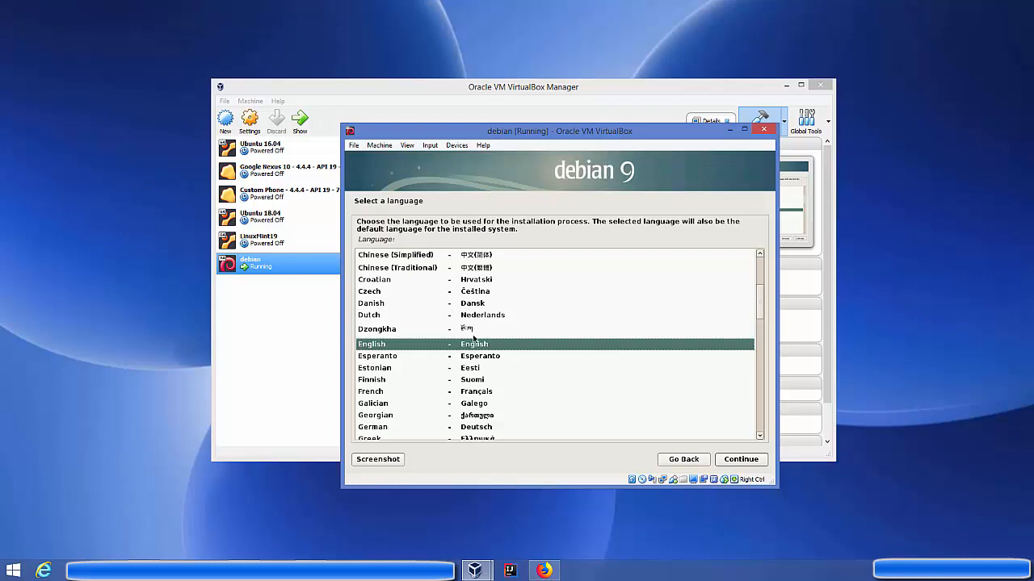
pyautogui.click(475, 348)
pyautogui.click(729, 465)
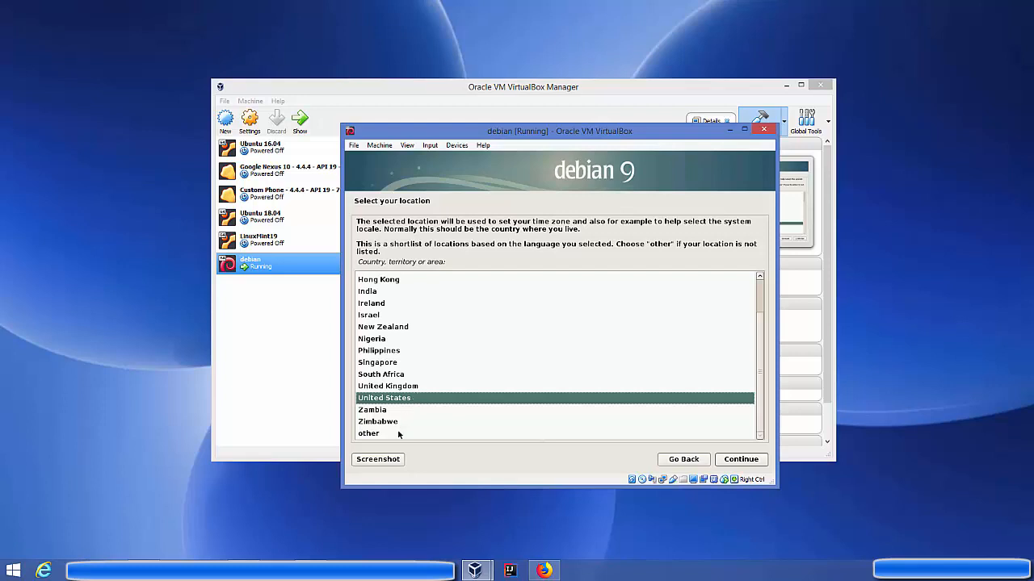
# Set the location to Germany via other > Europe.
pyautogui.click(392, 436)
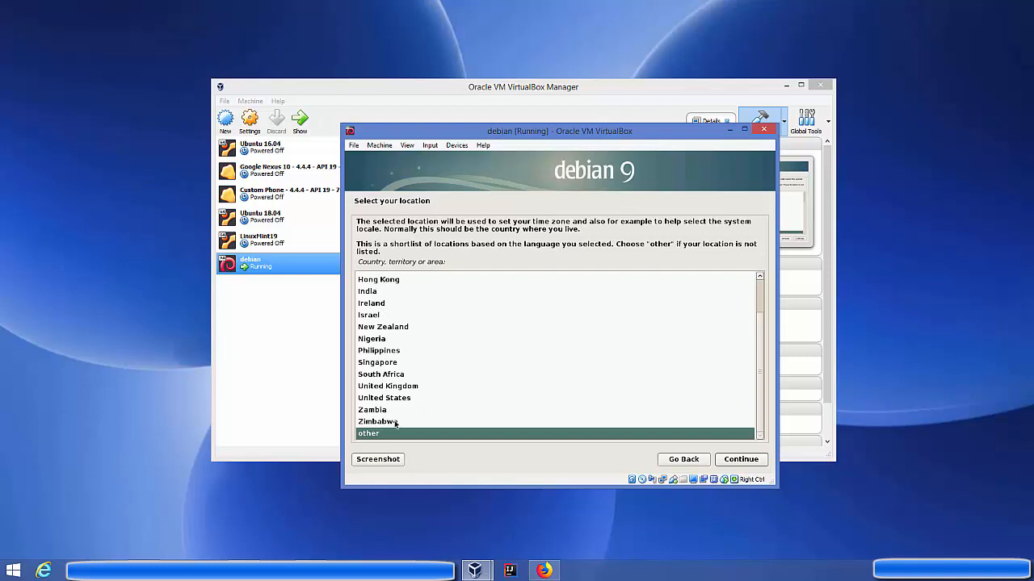
pyautogui.click(731, 461)
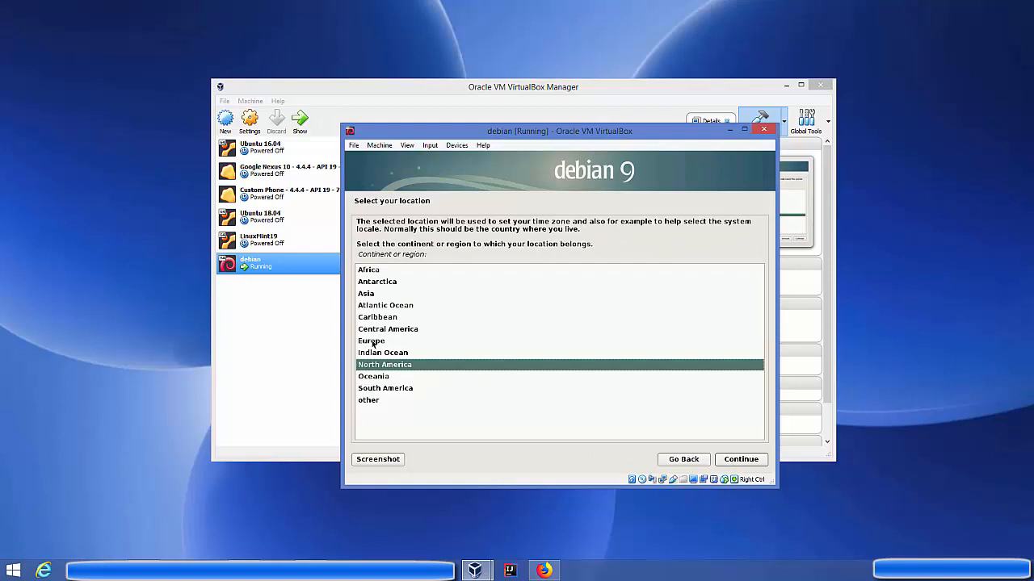
pyautogui.click(374, 344)
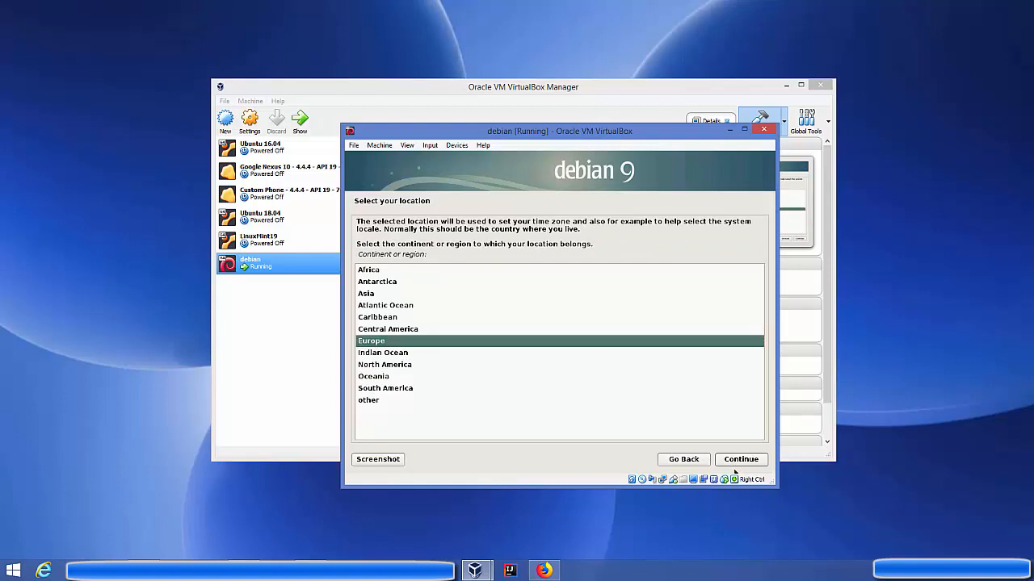
pyautogui.click(744, 465)
pyautogui.click(375, 365)
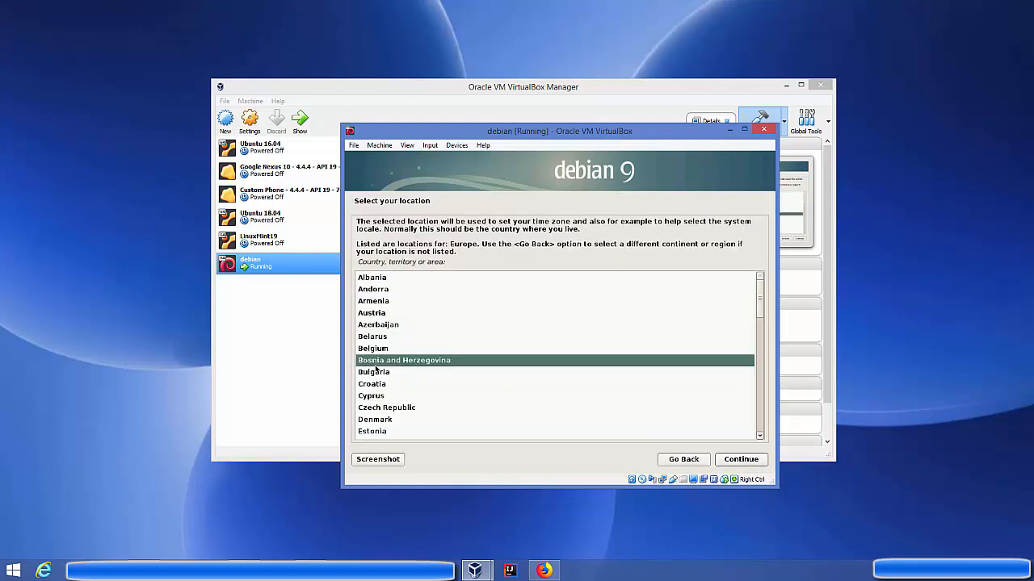
pyautogui.press('g')
pyautogui.click(376, 368)
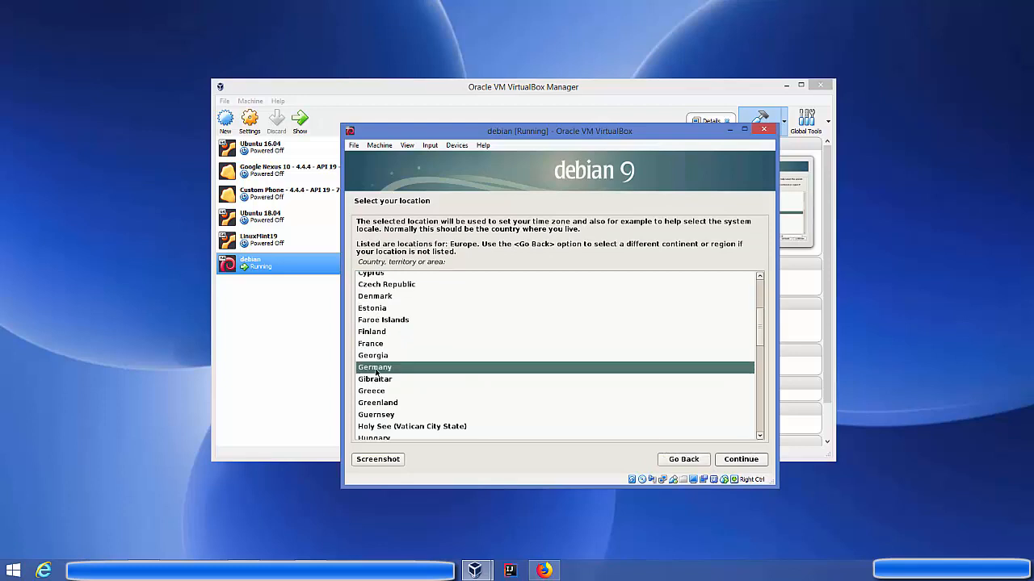
pyautogui.click(742, 459)
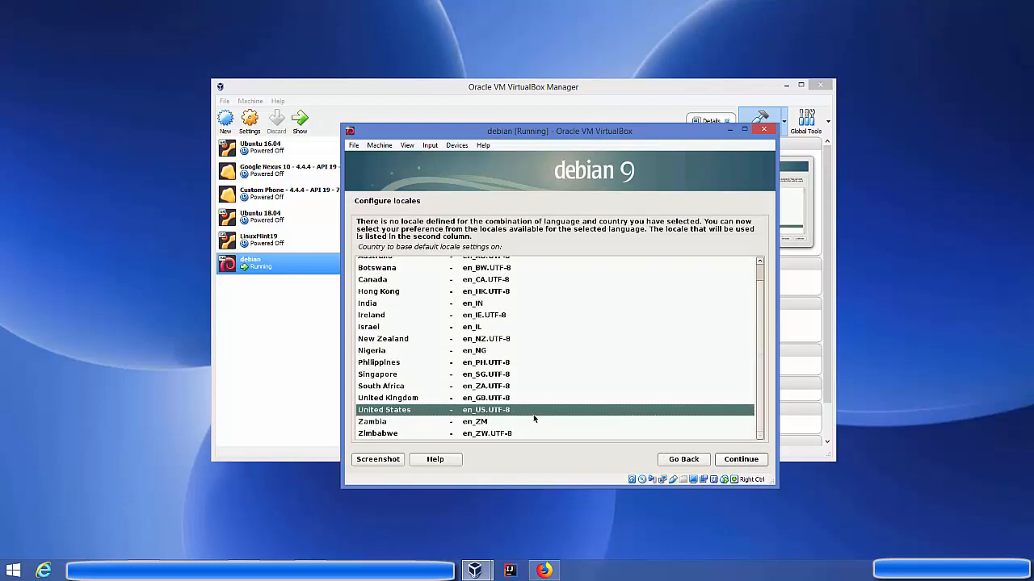
# Keep the United States locale and choose the German keyboard keymap.
pyautogui.click(736, 462)
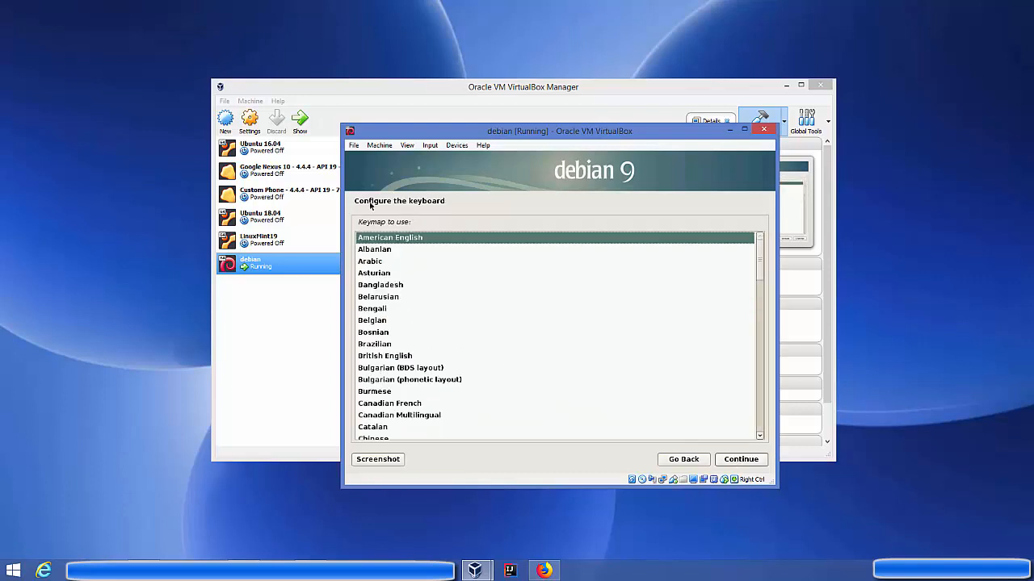
pyautogui.click(386, 320)
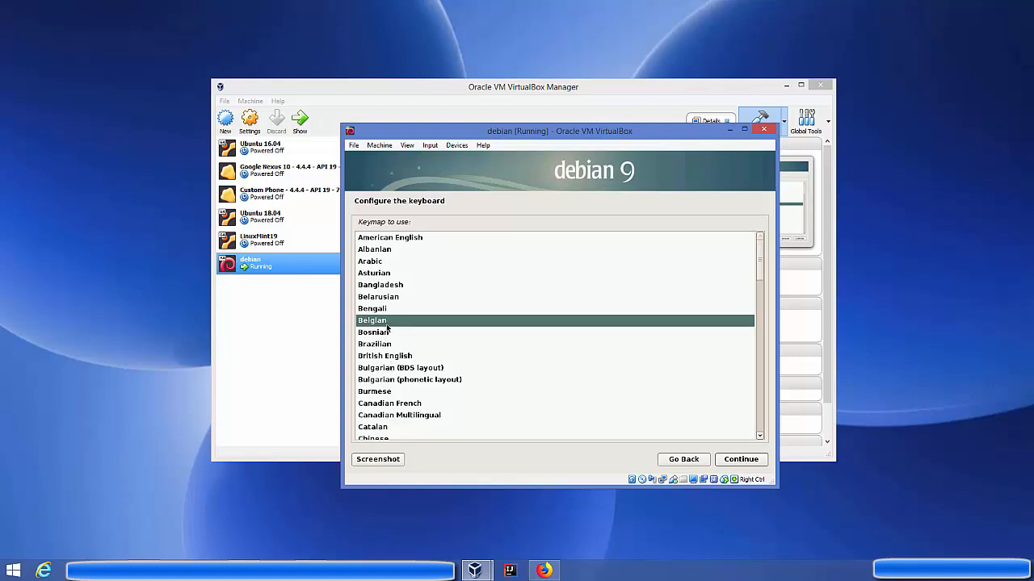
pyautogui.click(387, 346)
pyautogui.write('g')
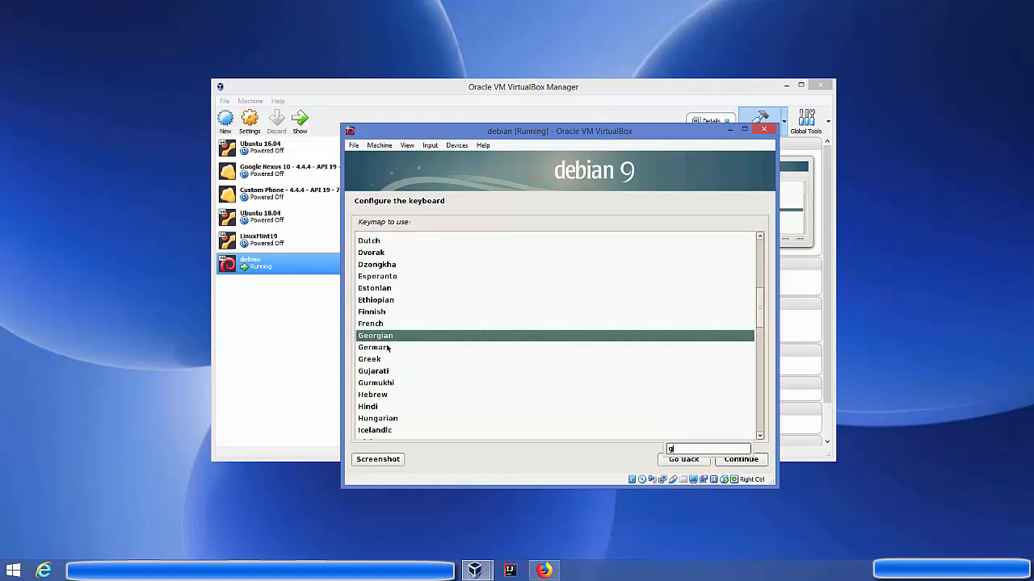
pyautogui.click(383, 348)
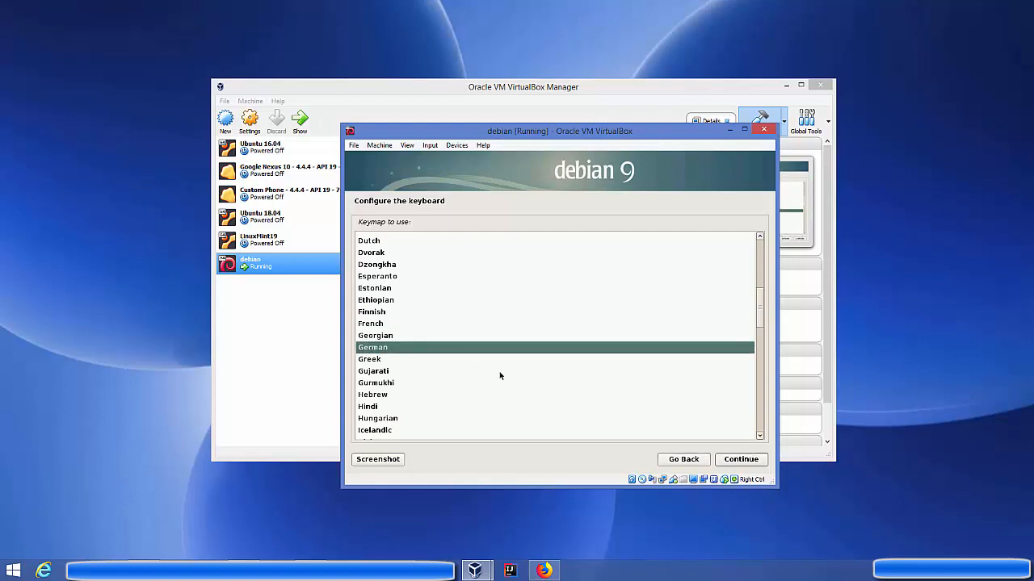
pyautogui.click(739, 460)
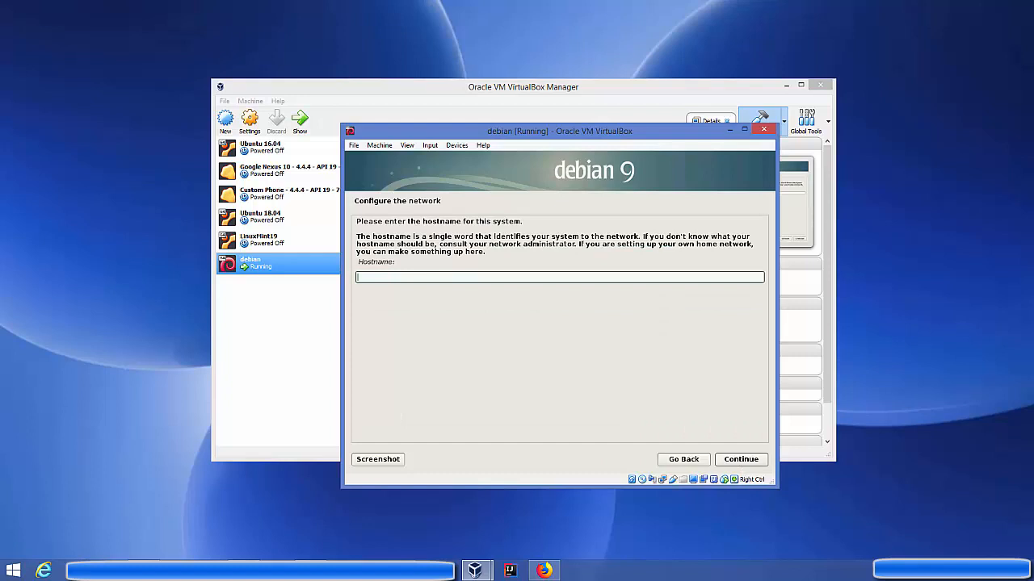
# Enter debian as the hostname and delete the suggested localdomain domain name.
pyautogui.write('debian')
pyautogui.click(743, 458)
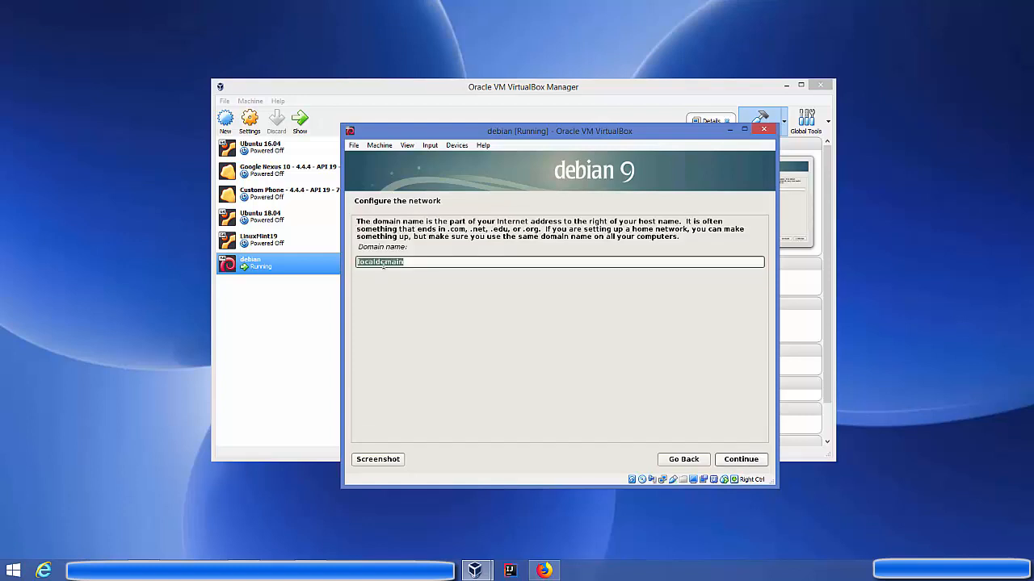
pyautogui.press('BackSpace')
# Leave the domain name empty and set the root password, entering it twice.
pyautogui.click(737, 459)
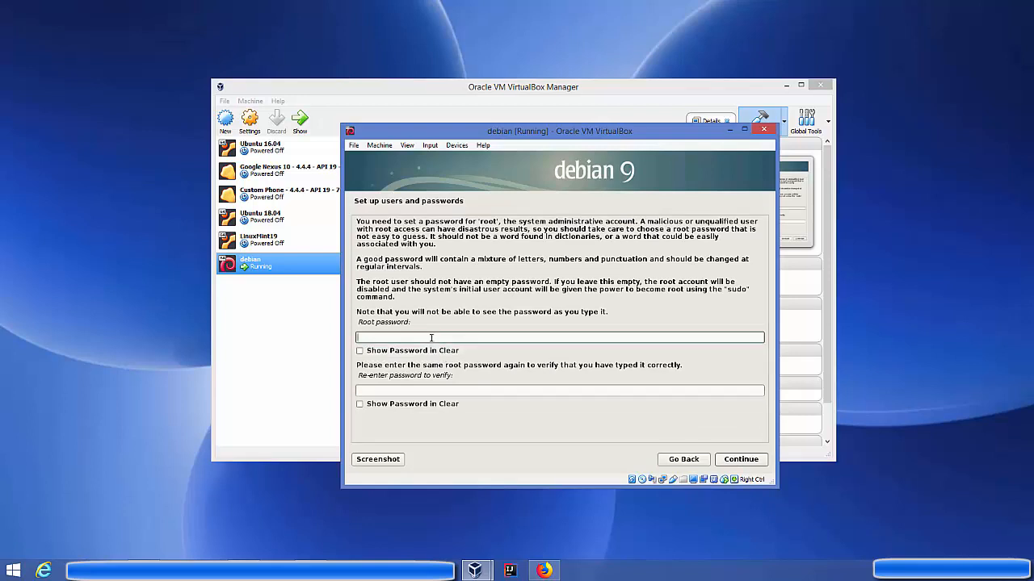
pyautogui.write('1234')
pyautogui.click(417, 391)
pyautogui.write('1')
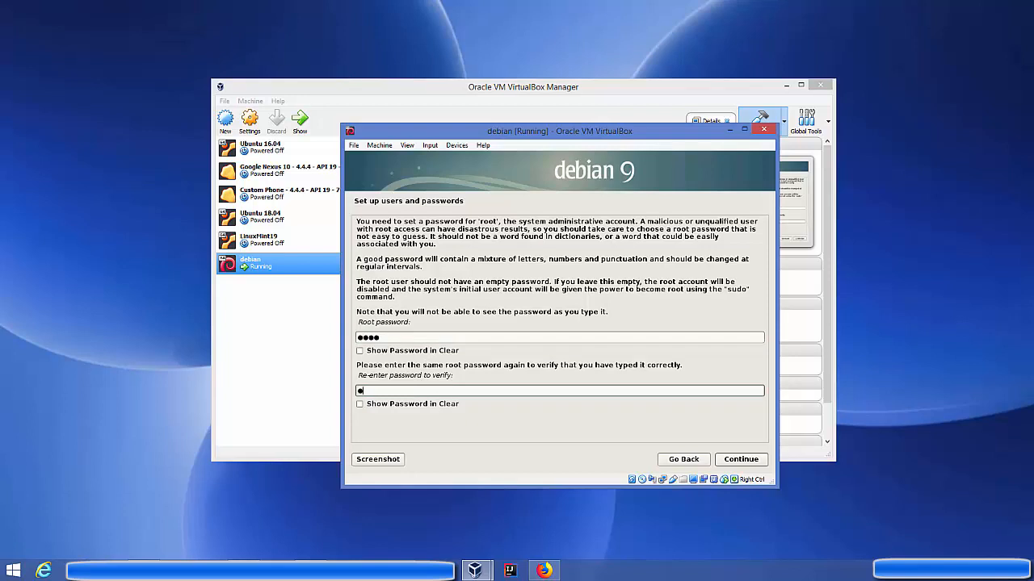
pyautogui.write('234')
pyautogui.click(731, 459)
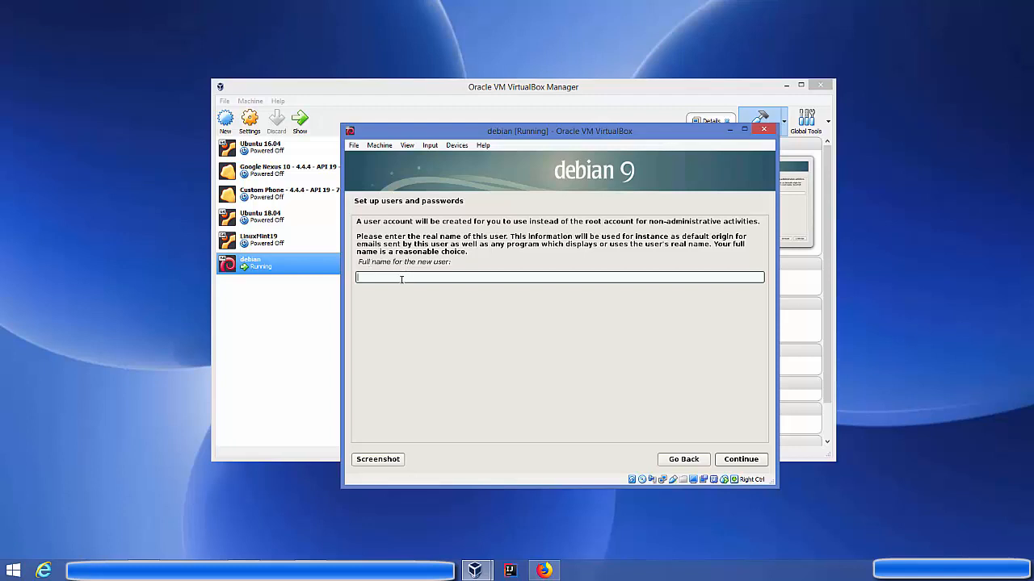
# Create the user with full name debian, the suggested username, and its password entered twice.
pyautogui.write('debian9')
pyautogui.click(741, 464)
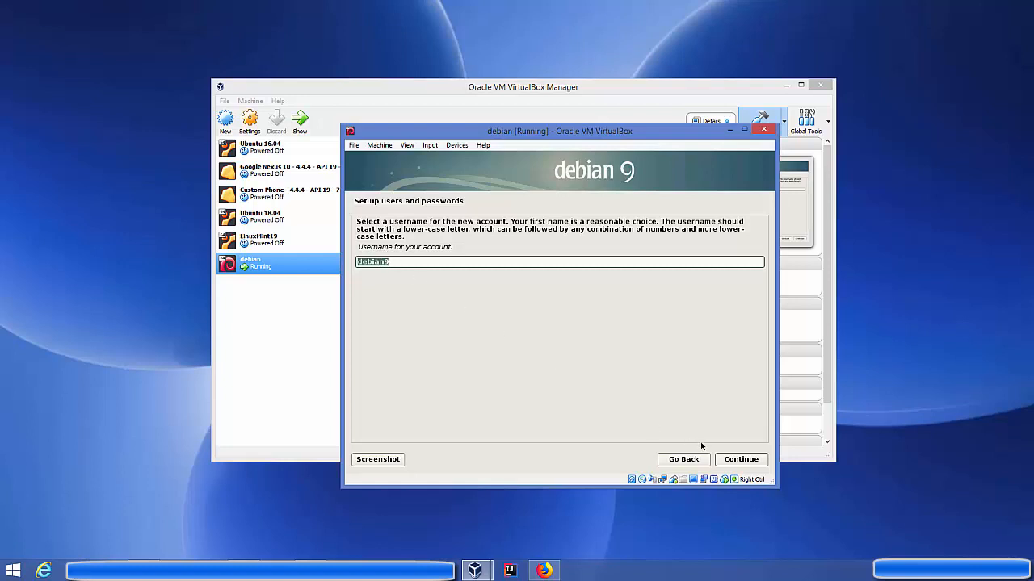
pyautogui.click(726, 460)
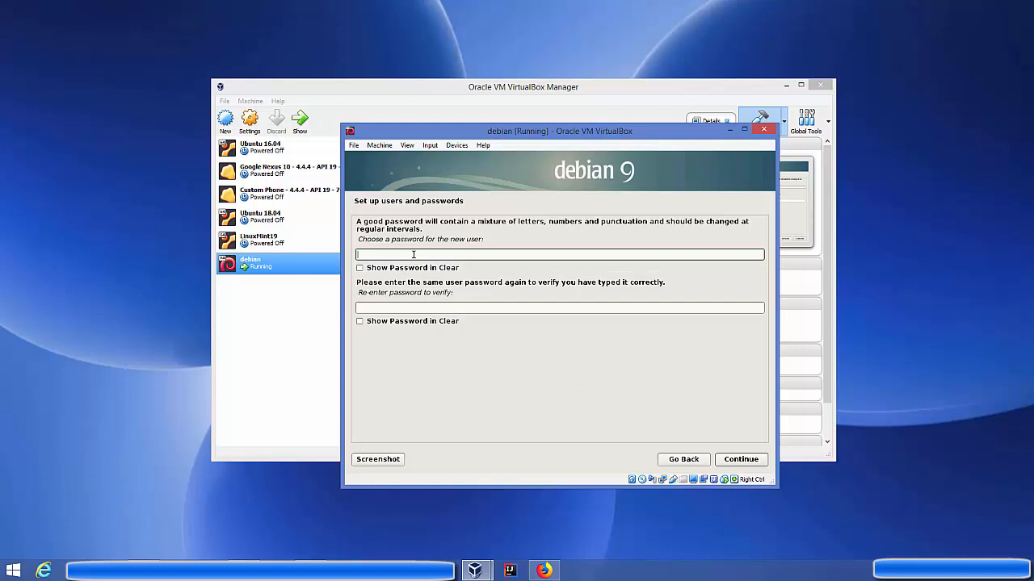
pyautogui.write('1234')
pyautogui.press('Tab')
pyautogui.press('Tab')
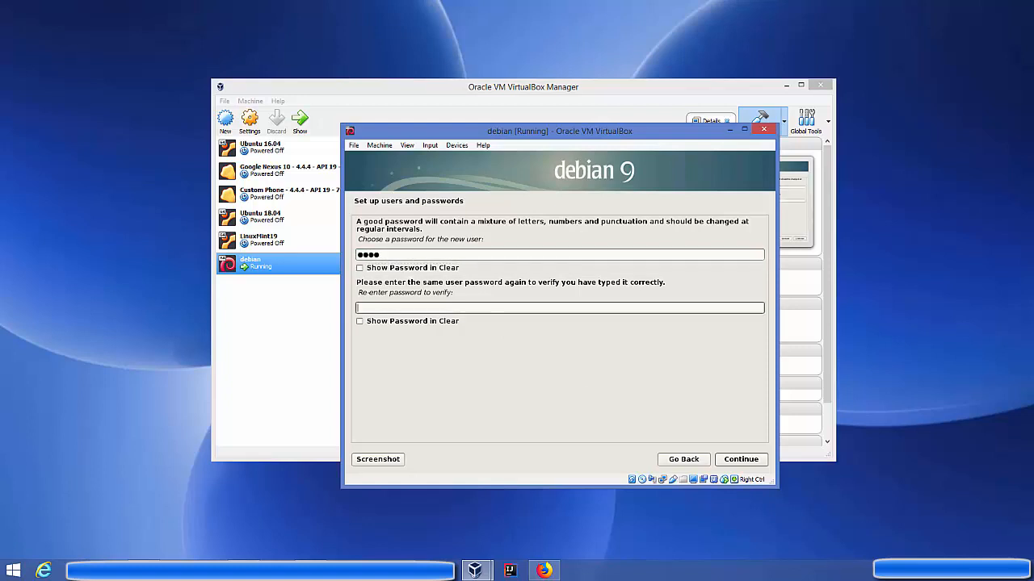
pyautogui.write('1234')
pyautogui.click(727, 459)
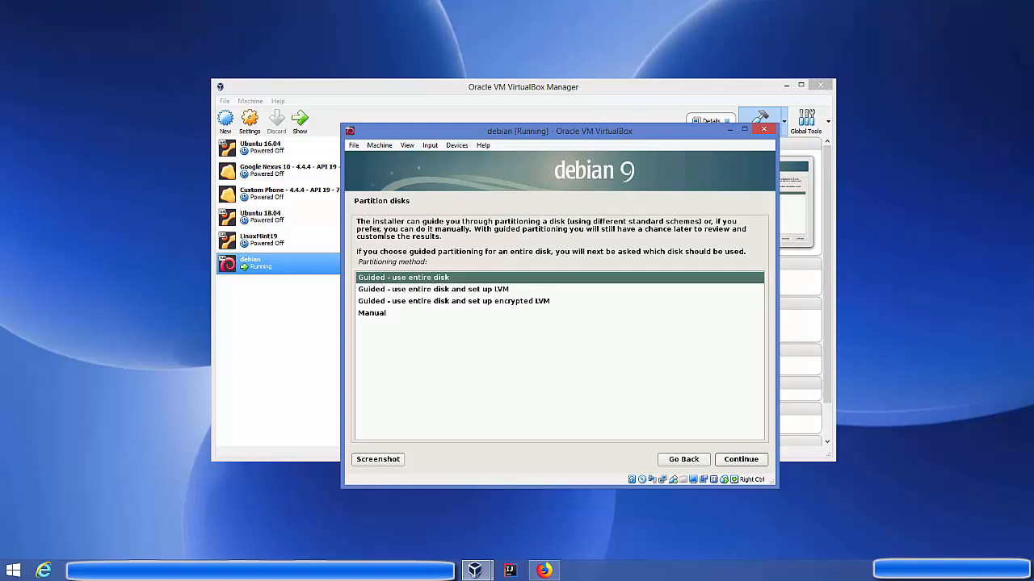
# Use guided entire-disk partitioning on the 51.0 GB sda disk with all files in one partition, and confirm writing it.
pyautogui.click(731, 460)
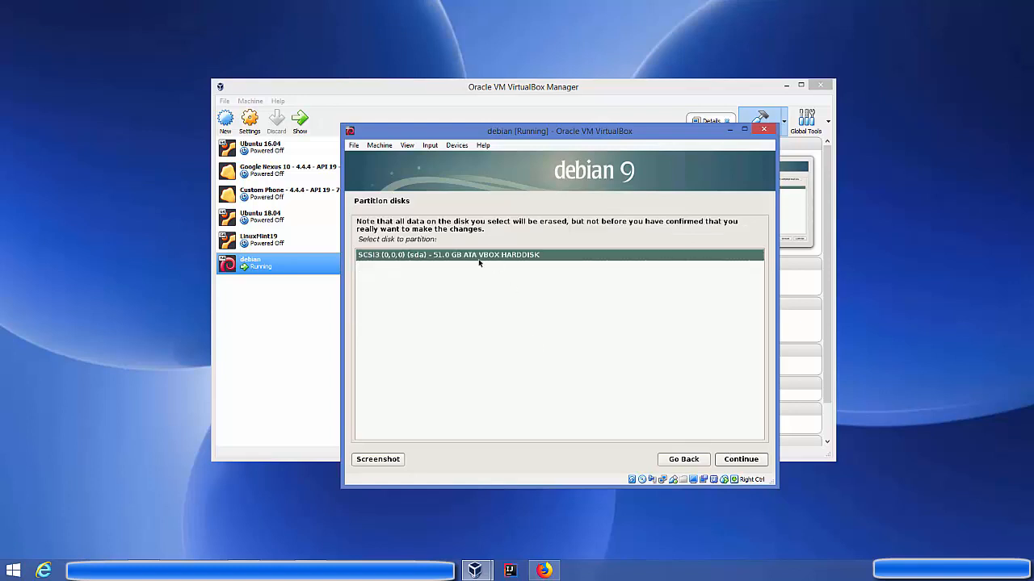
pyautogui.click(729, 460)
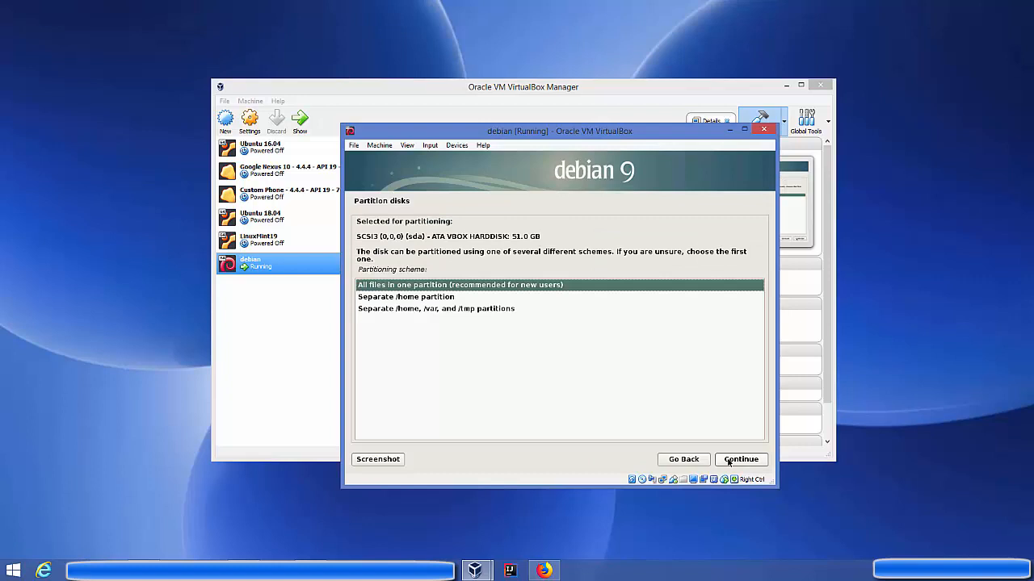
pyautogui.click(728, 460)
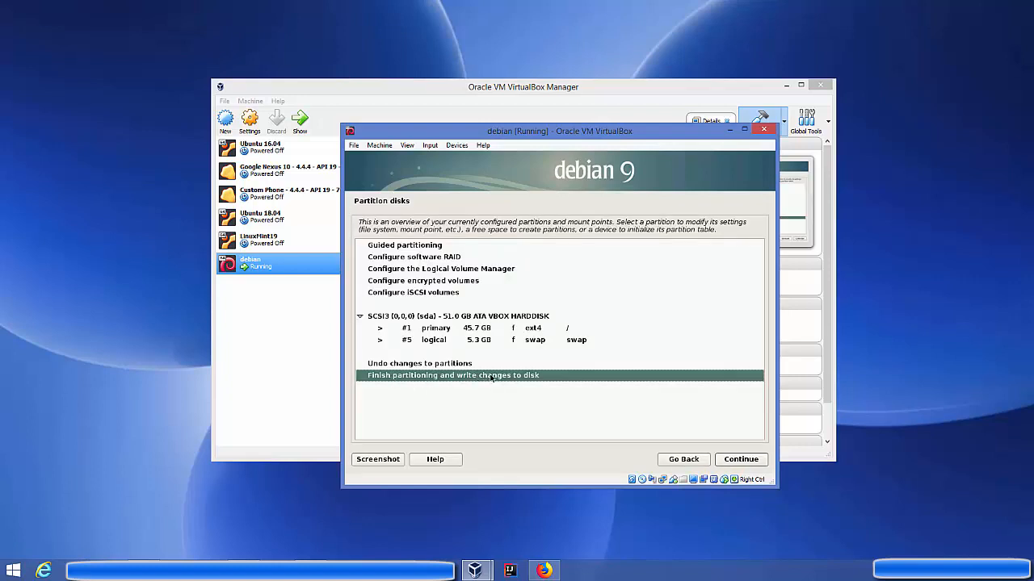
pyautogui.click(731, 461)
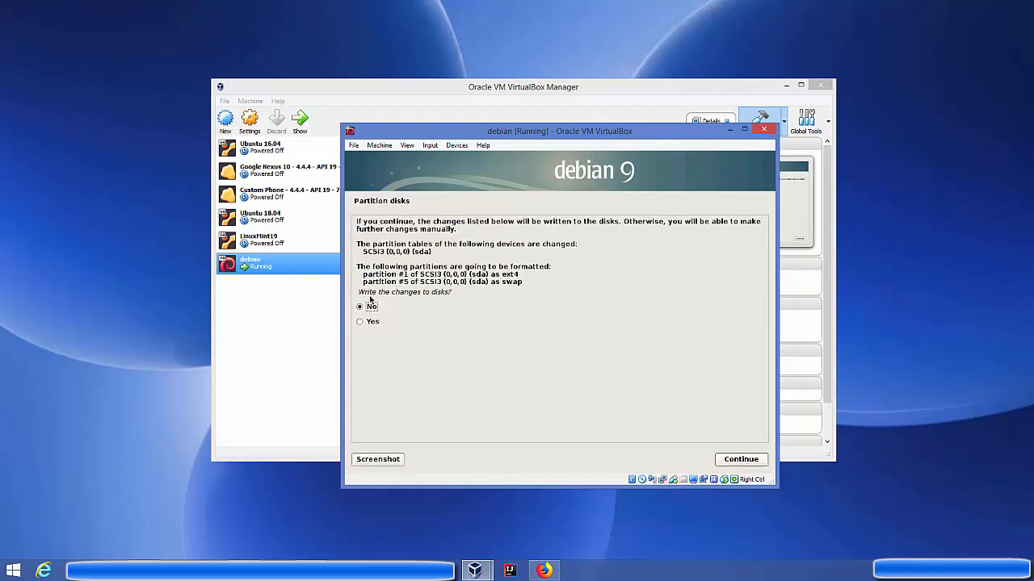
pyautogui.click(372, 325)
pyautogui.click(742, 459)
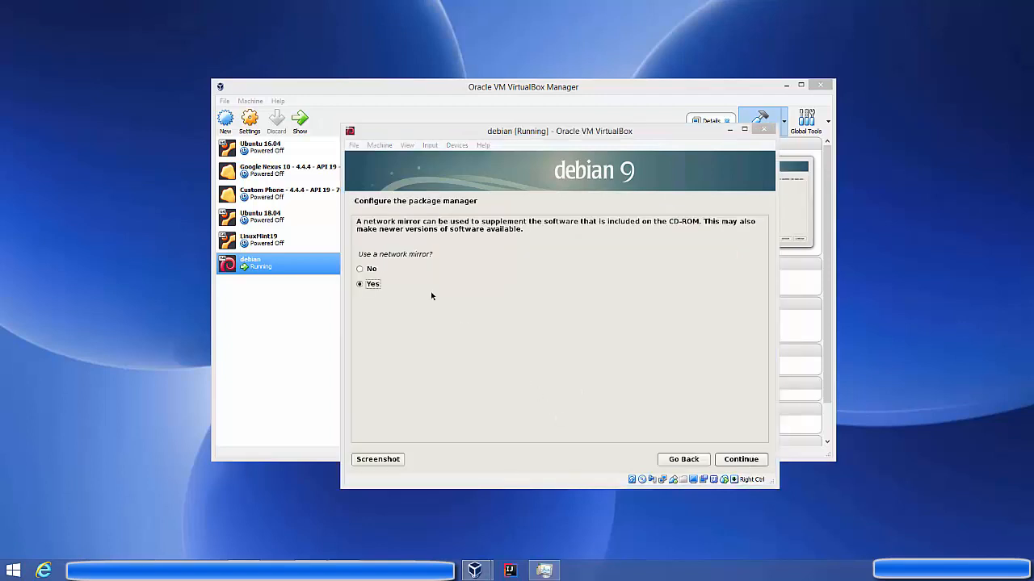
# Use a network mirror in Germany, ftp.halifax.rwth-aachen.de, with no HTTP proxy.
pyautogui.click(371, 285)
pyautogui.press('Return')
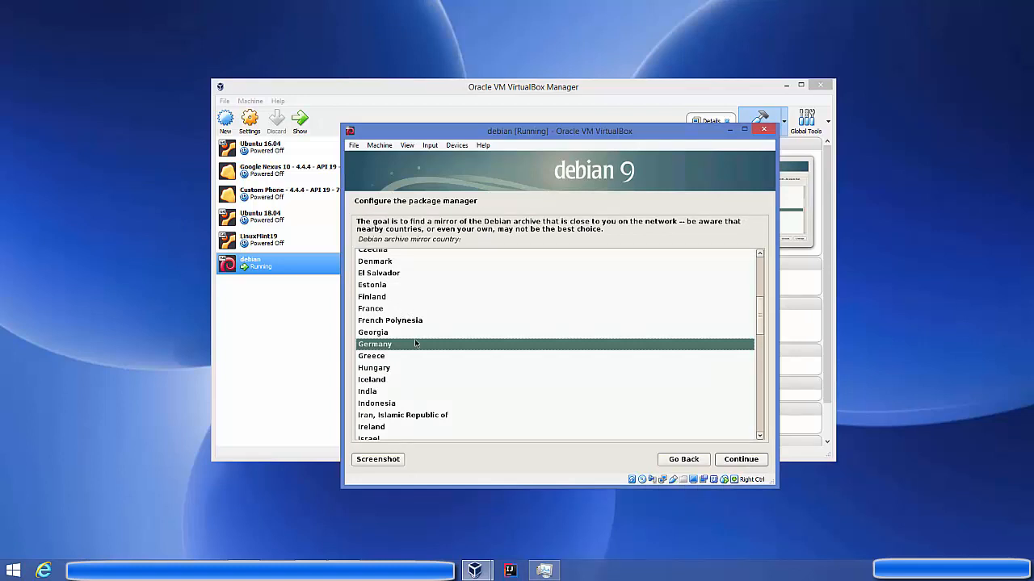
pyautogui.click(735, 457)
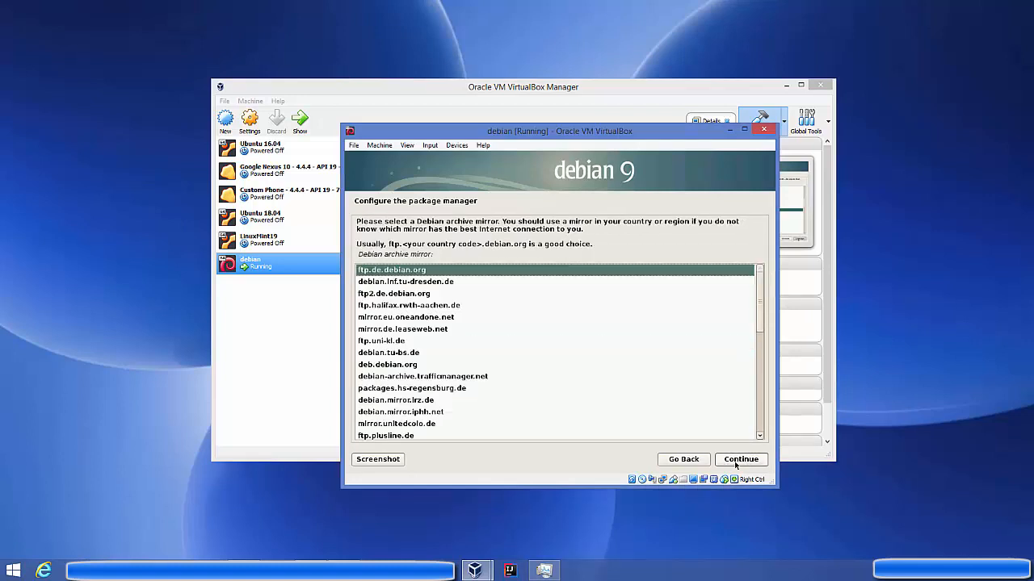
pyautogui.click(428, 306)
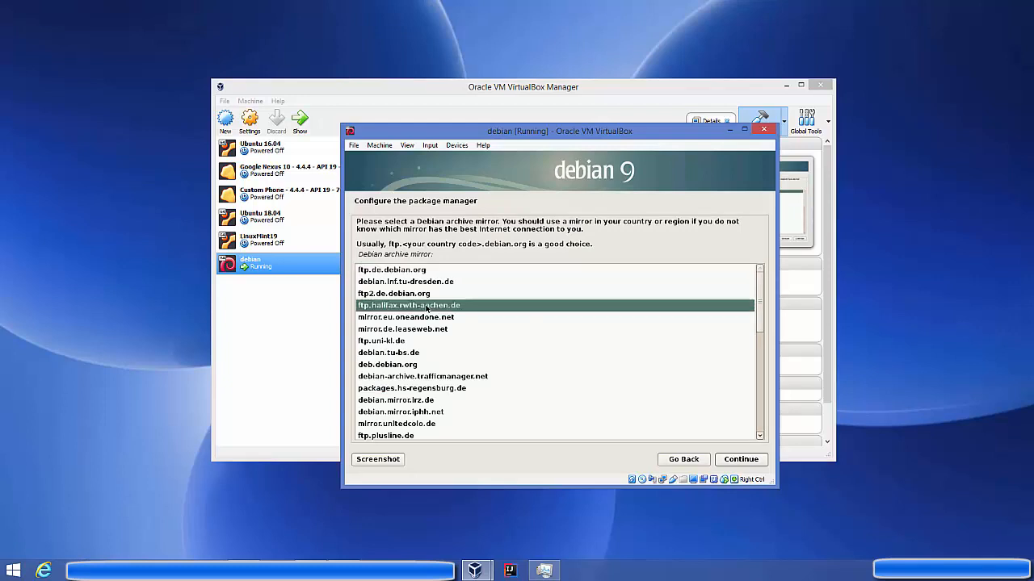
pyautogui.click(755, 464)
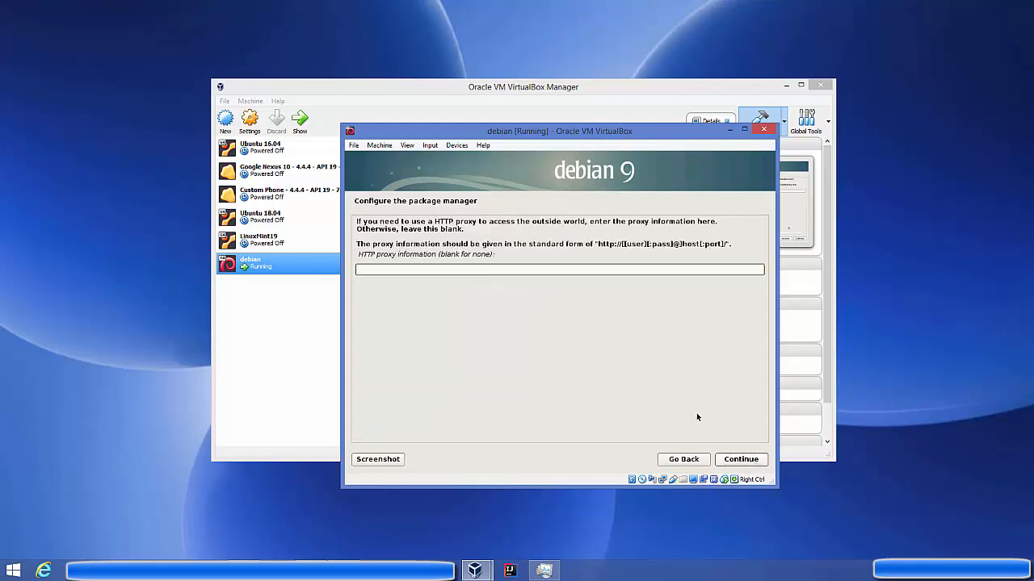
pyautogui.click(734, 460)
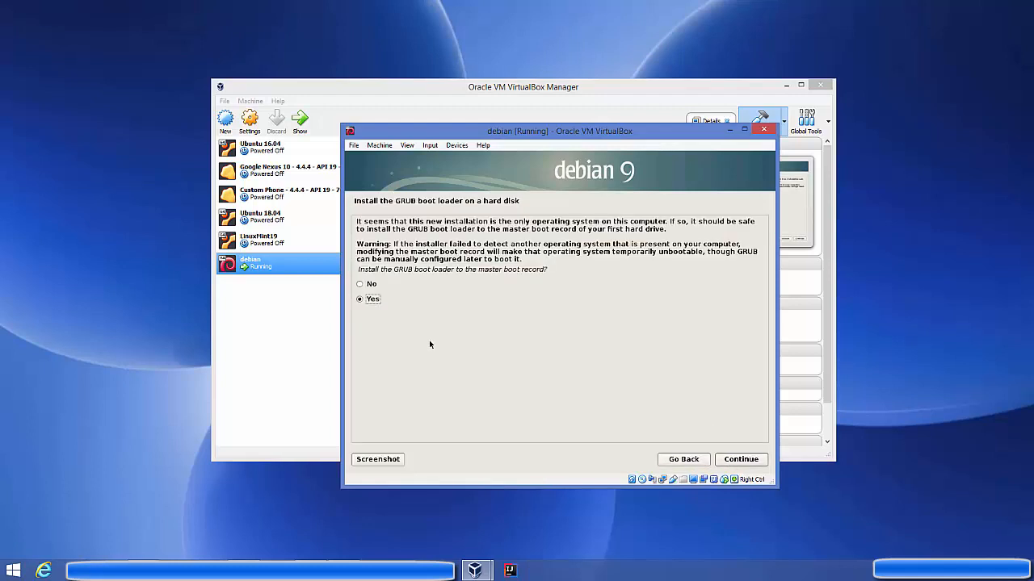
# Install GRUB to the master boot record on /dev/sda and finish the installation to reboot.
pyautogui.click(733, 461)
pyautogui.click(387, 276)
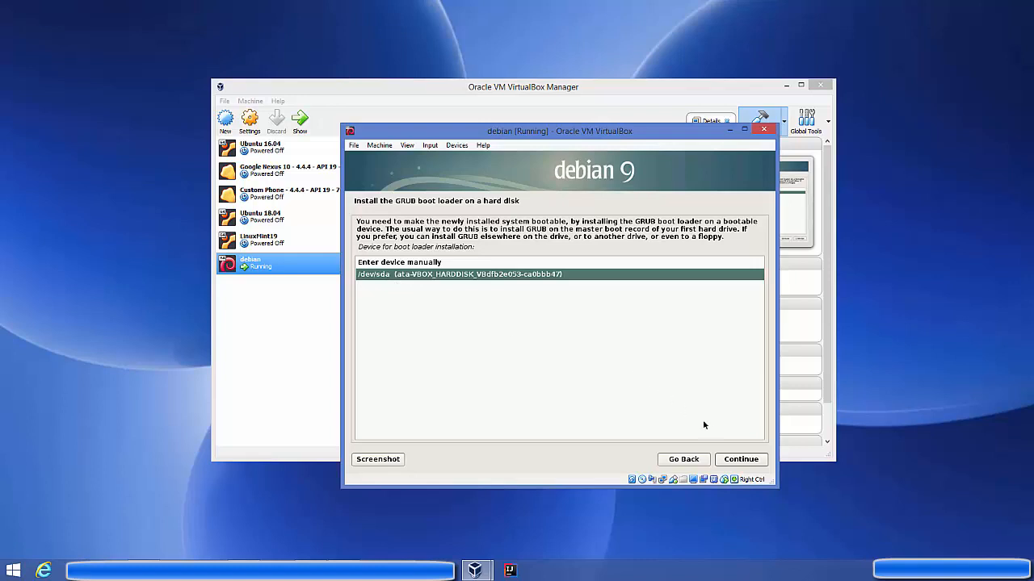
pyautogui.click(733, 459)
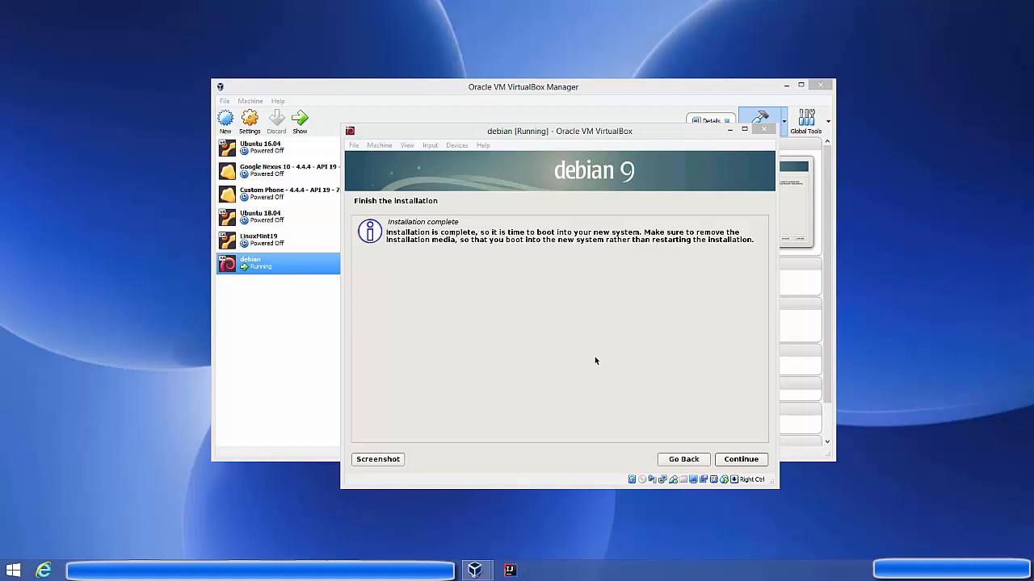
pyautogui.click(732, 460)
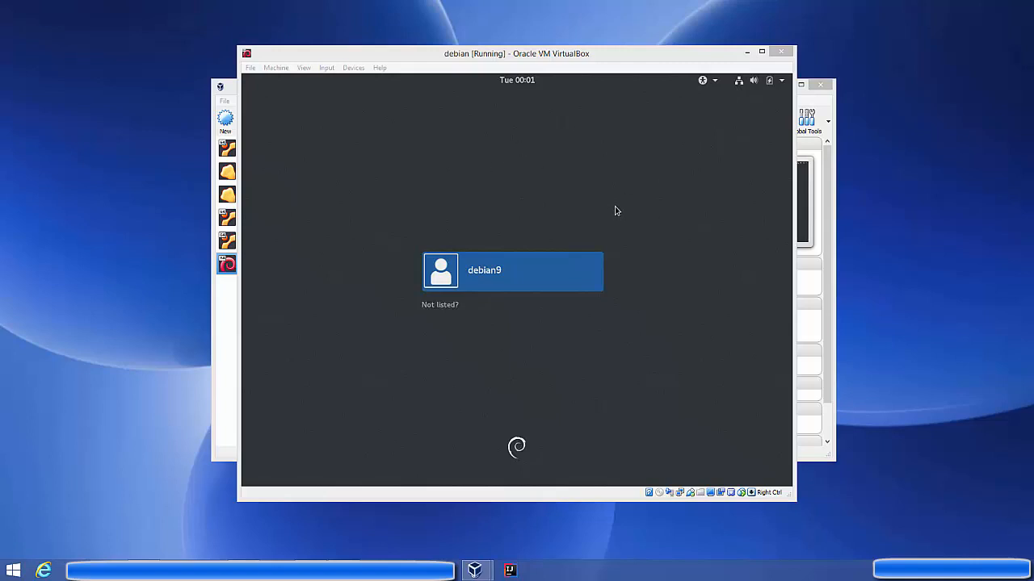
# Cancel closing the virtual machine and bring the debian VM window back to the front.
pyautogui.click(781, 55)
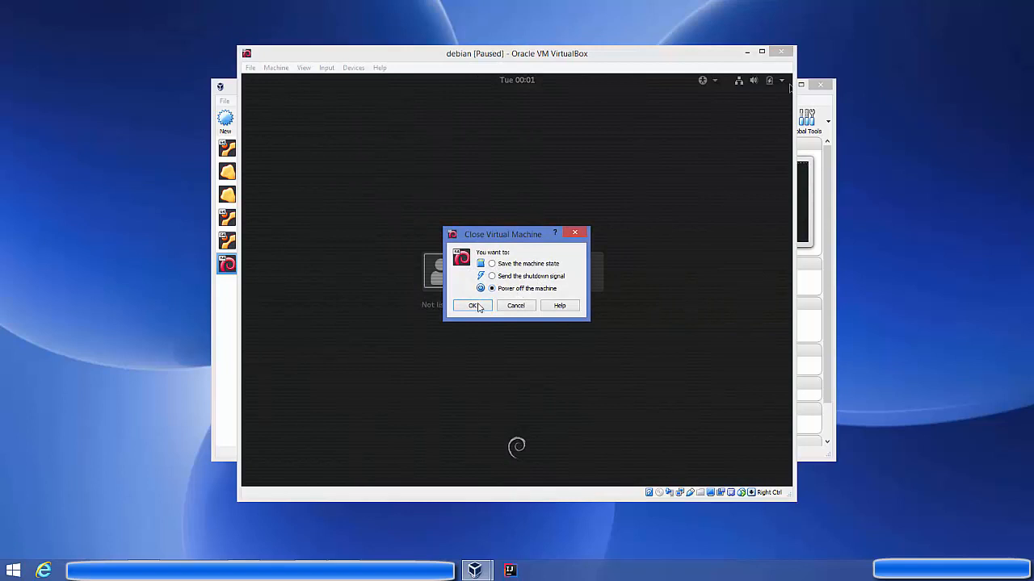
pyautogui.click(514, 305)
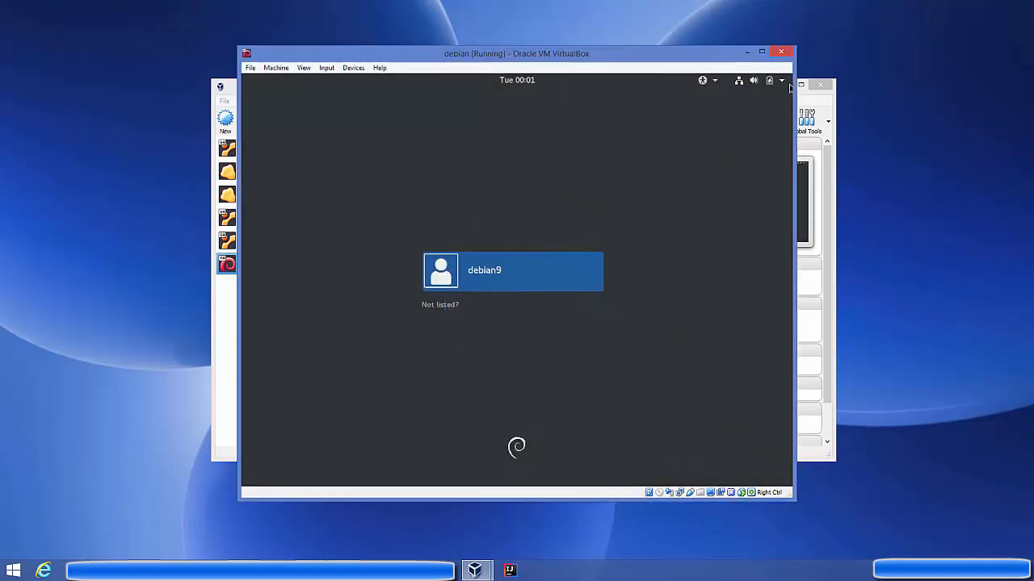
pyautogui.click(226, 312)
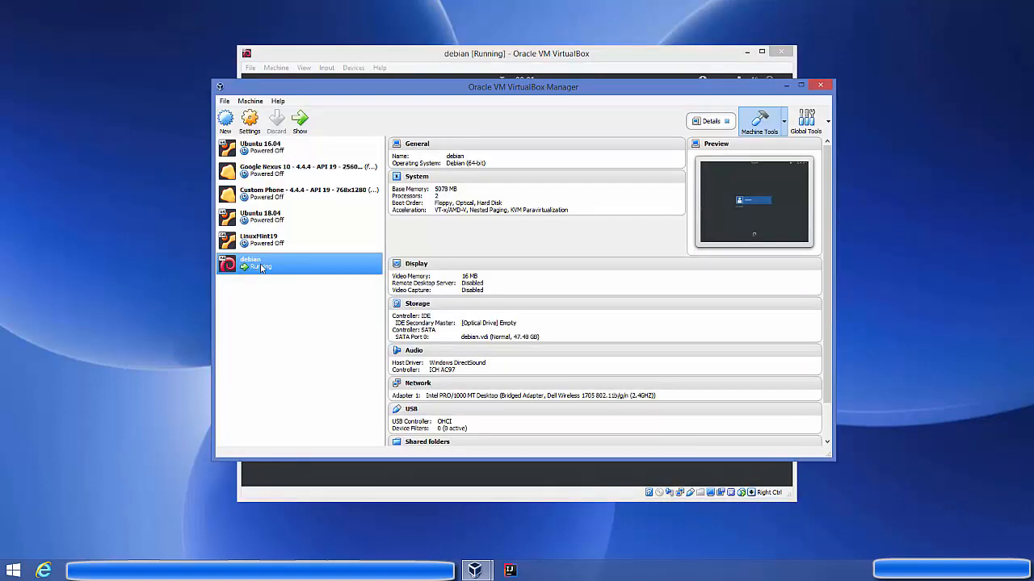
pyautogui.click(301, 123)
# Sign in to the user account with its password and open the GNOME Activities overview.
pyautogui.write('****')
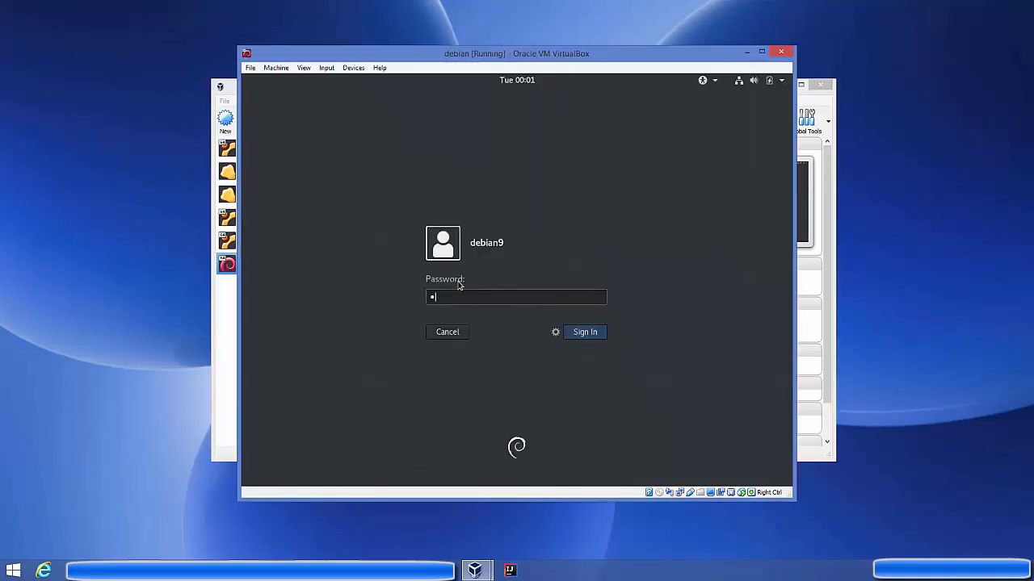
pyautogui.press('Return')
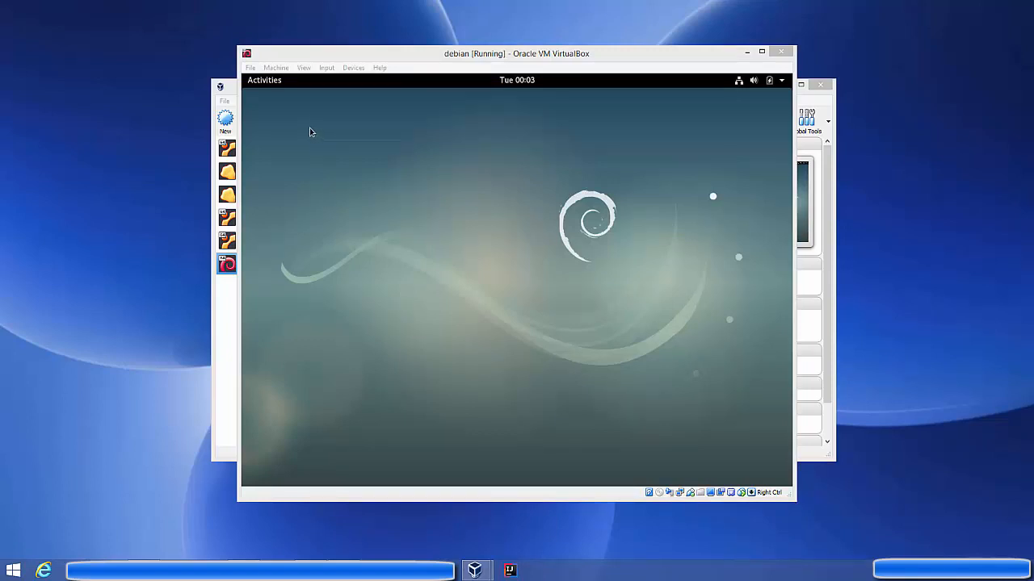
pyautogui.click(270, 84)
pyautogui.click(270, 85)
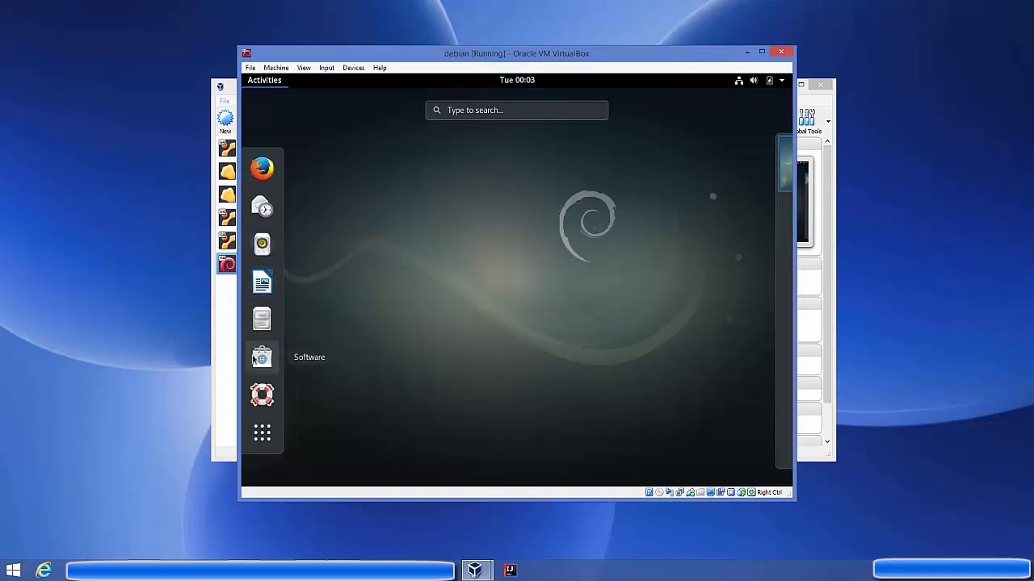
# Search 'term' to launch Terminal, then widen the virtual machine window.
pyautogui.click(482, 110)
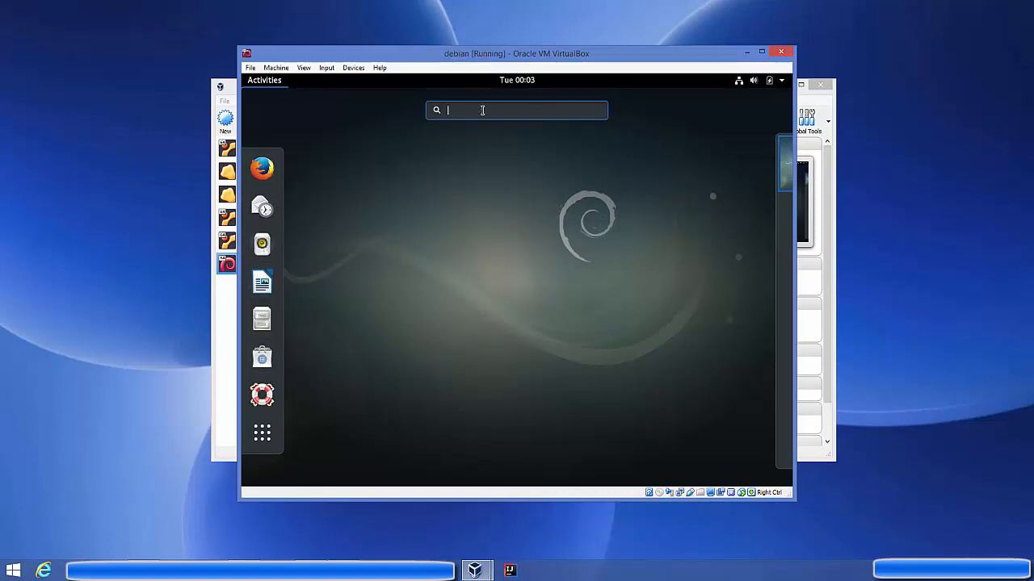
pyautogui.write('t')
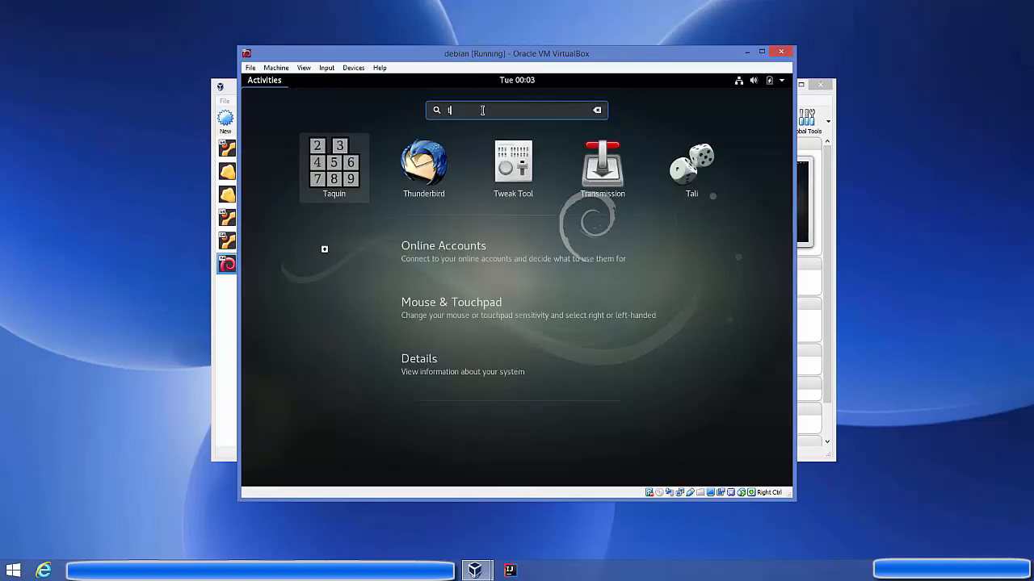
pyautogui.write('erm')
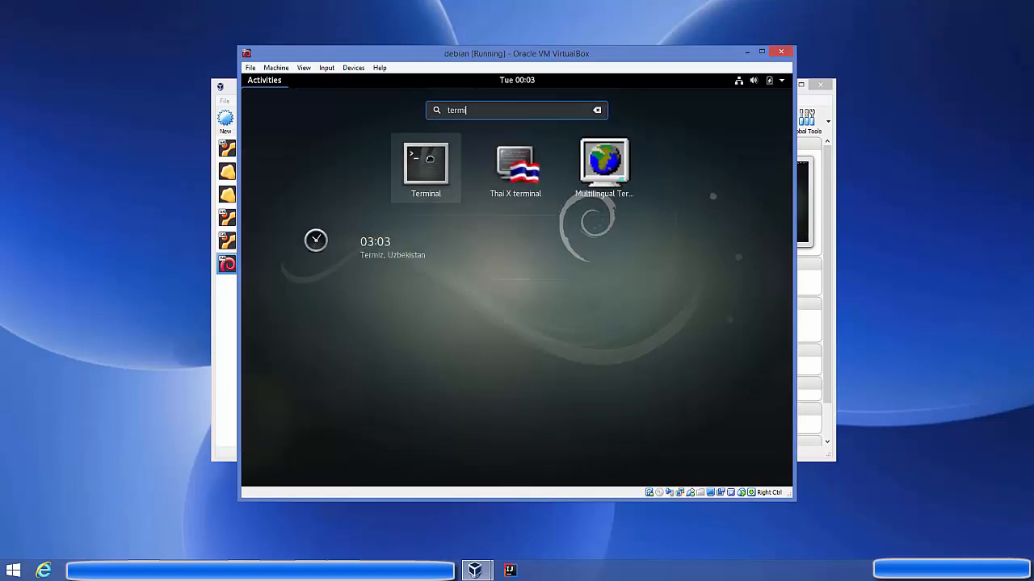
pyautogui.click(432, 164)
pyautogui.moveTo(779, 511); pyautogui.dragTo(808, 507)
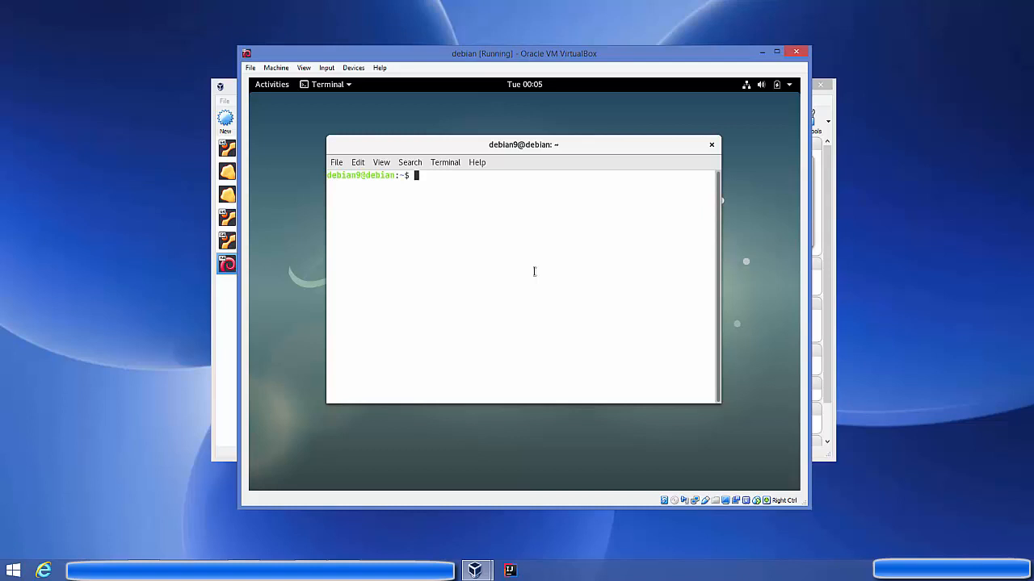
# Zoom in the terminal text and shift the terminal window slightly left.
pyautogui.click(381, 162)
pyautogui.click(395, 209)
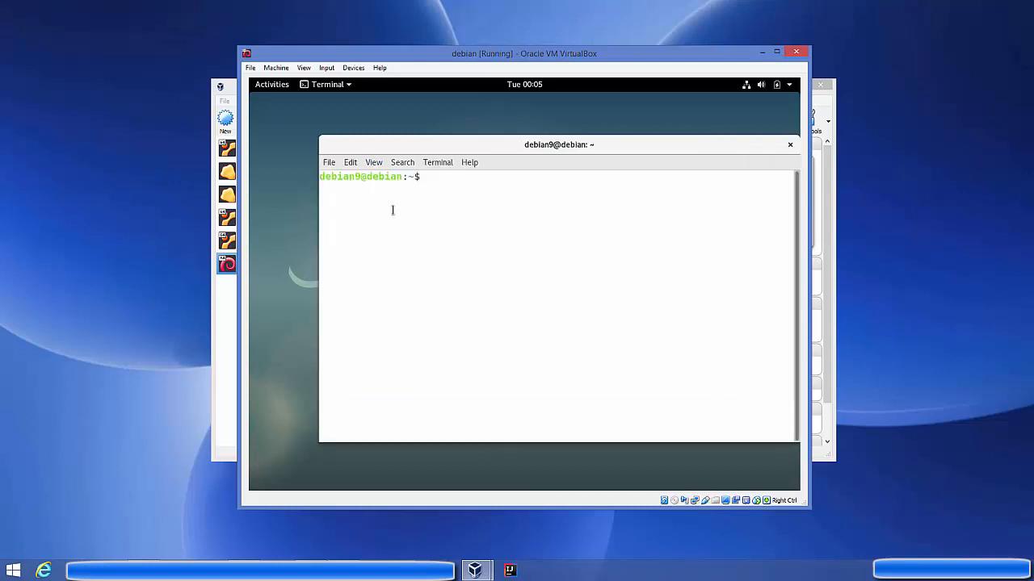
pyautogui.moveTo(431, 147); pyautogui.dragTo(407, 151)
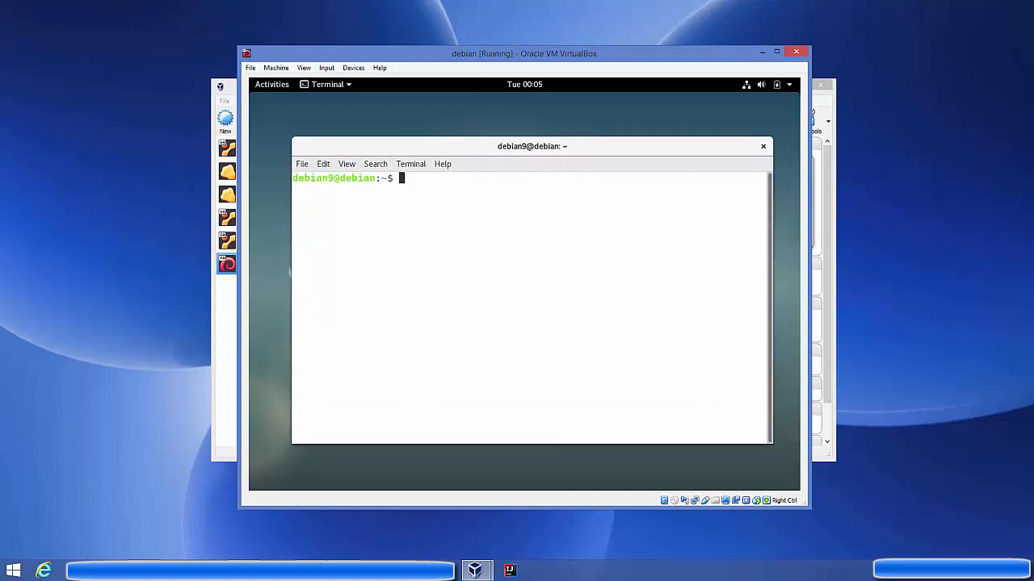
# Run 'sudo apt-get update && sudo apt-get upgrade' and submit the sudo password.
pyautogui.write('sudo apt-get update && su')
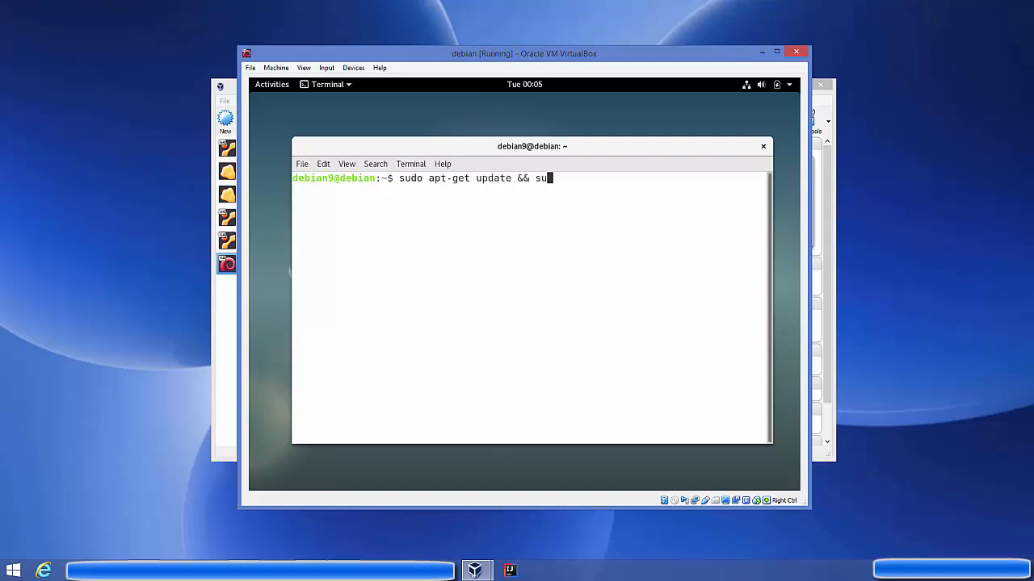
pyautogui.write('do apt-get upgrade')
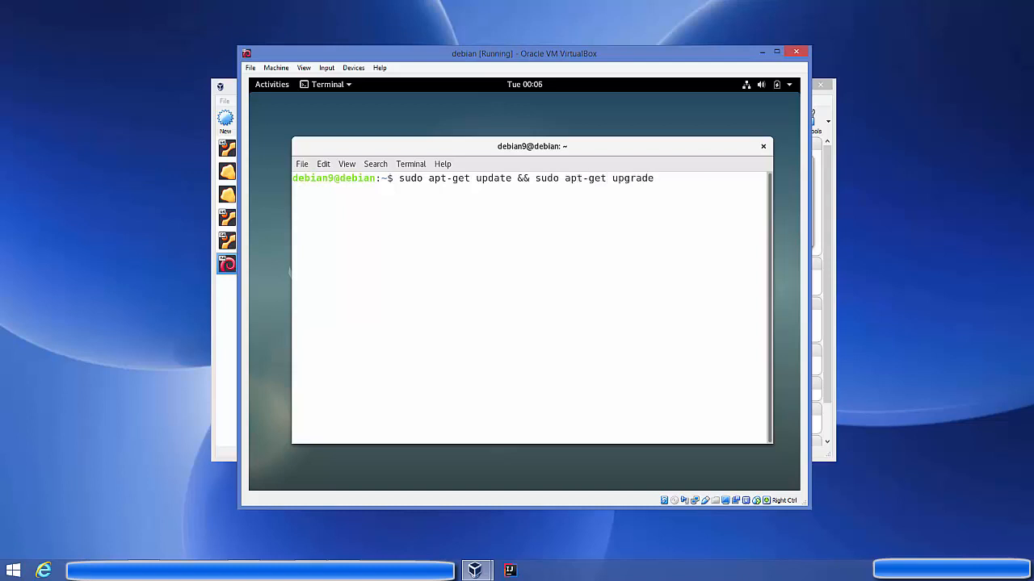
pyautogui.press('Return')
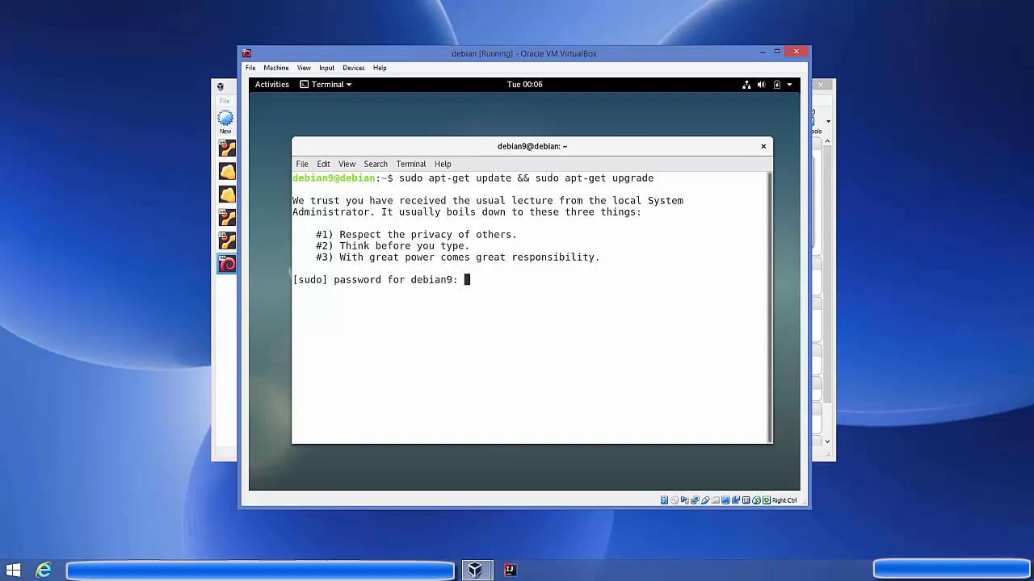
pyautogui.press('Return')
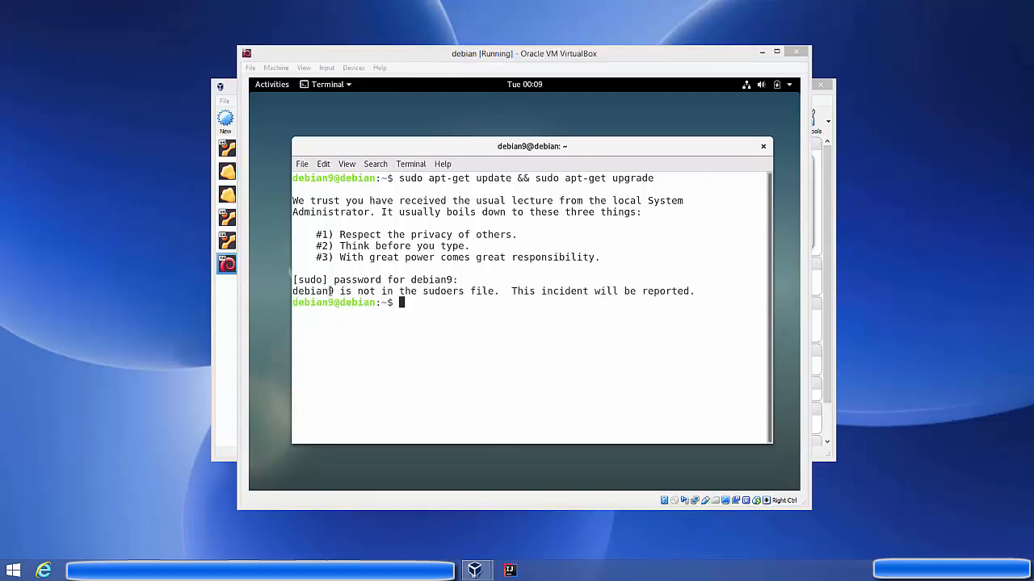
# Switch to a root shell with 'su -'.
pyautogui.click(440, 305)
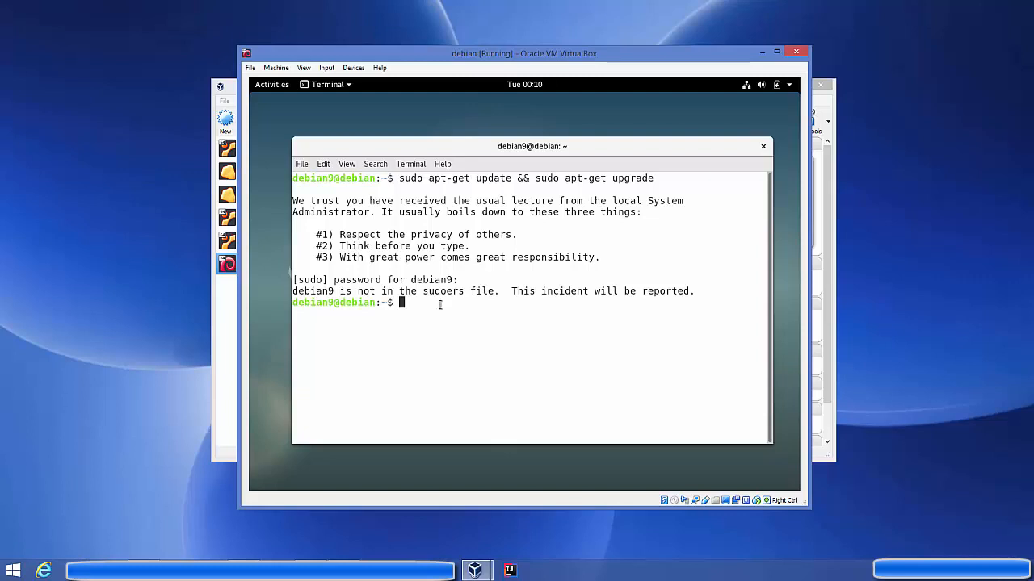
pyautogui.write('su ')
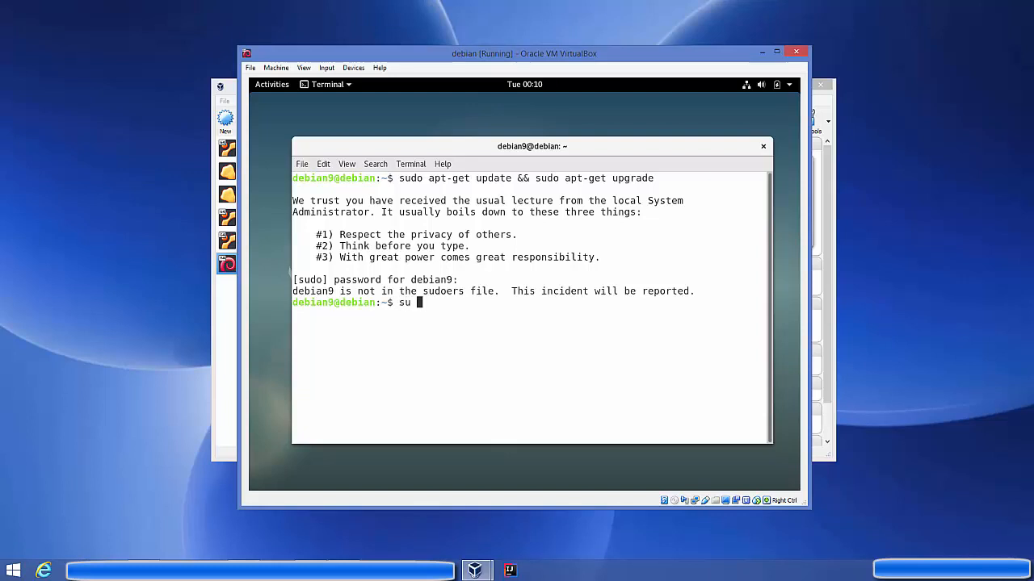
pyautogui.write('-')
pyautogui.press('Return')
pyautogui.press('Return')
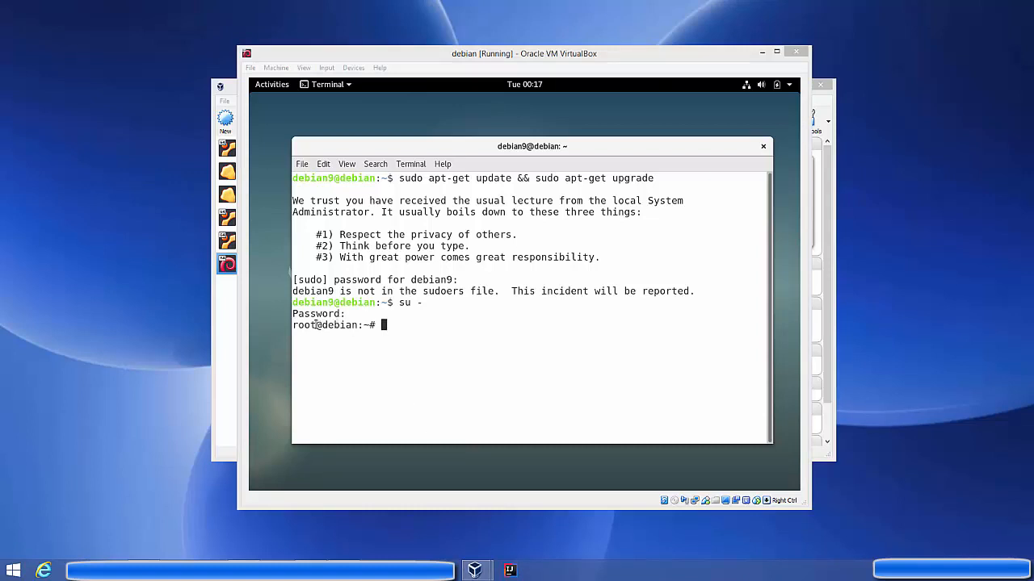
# Highlight the root prompt's # sign and the su command, then clear the selections.
pyautogui.moveTo(383, 325); pyautogui.dragTo(370, 323)
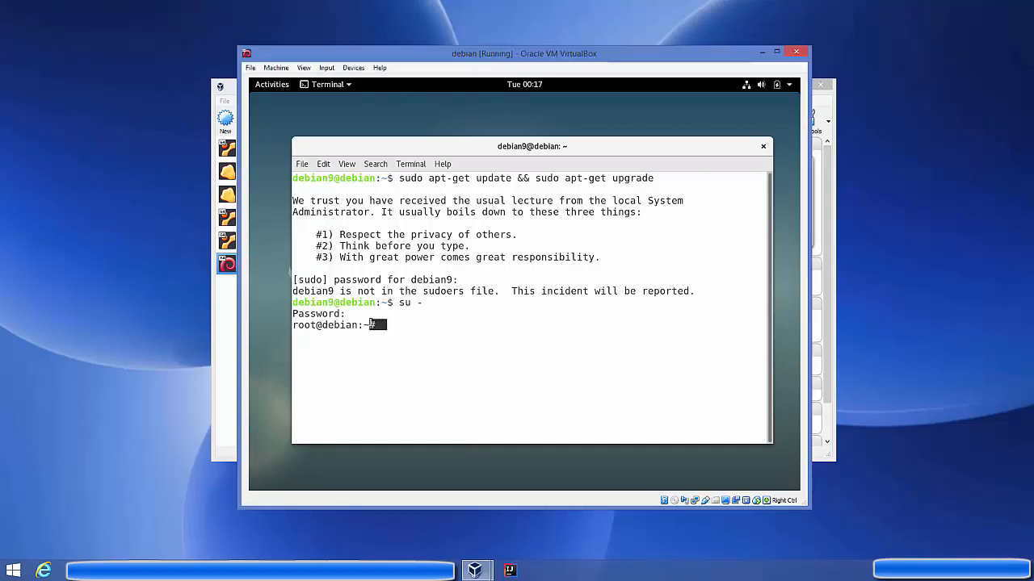
pyautogui.click(391, 302)
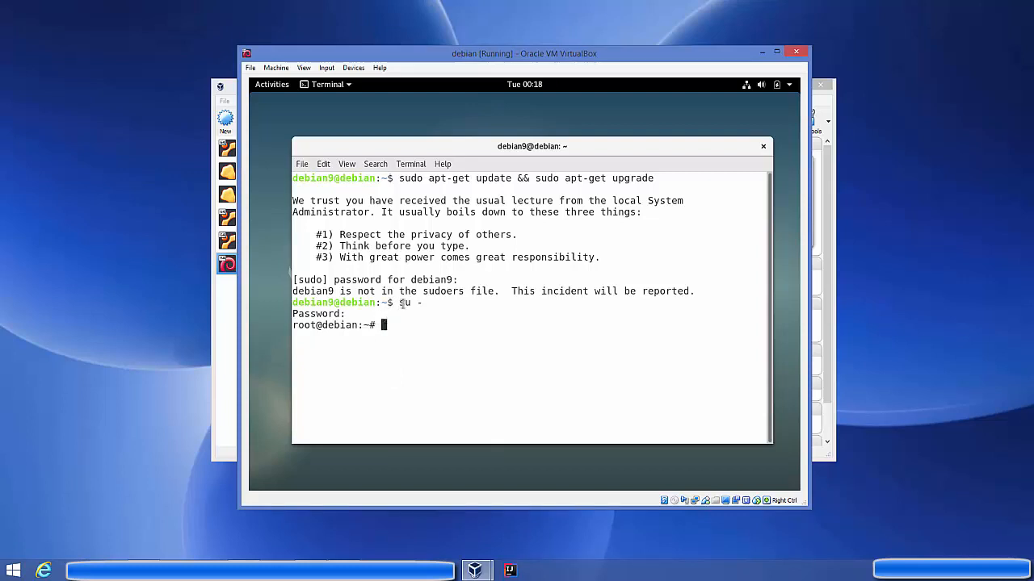
pyautogui.moveTo(400, 302); pyautogui.dragTo(416, 303)
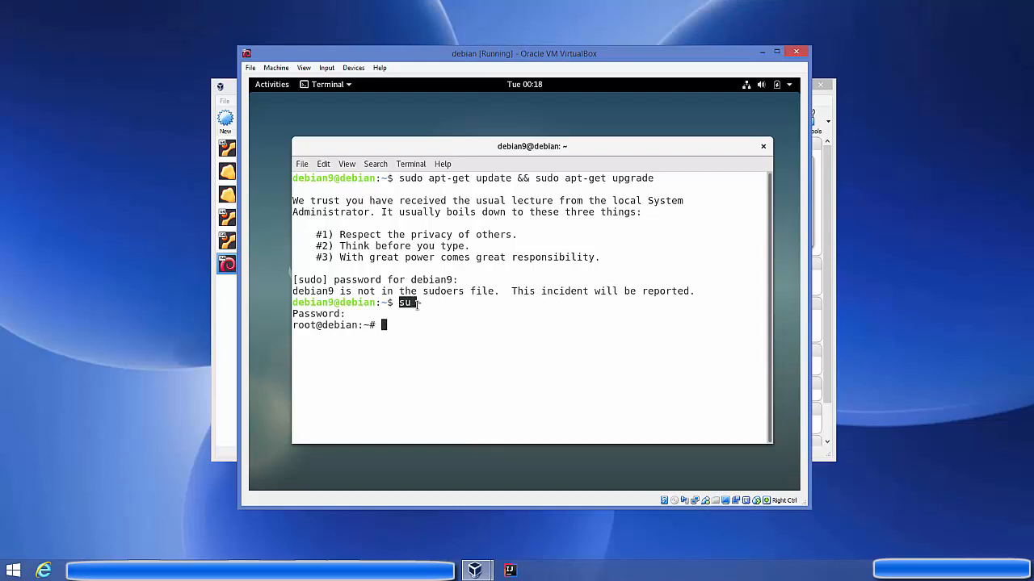
pyautogui.click(381, 324)
pyautogui.click(304, 326)
# Run visudo to open the sudoers file and move to the root privilege line.
pyautogui.moveTo(315, 325); pyautogui.dragTo(292, 326)
pyautogui.click(293, 325)
pyautogui.write('visudo')
pyautogui.press('Return')
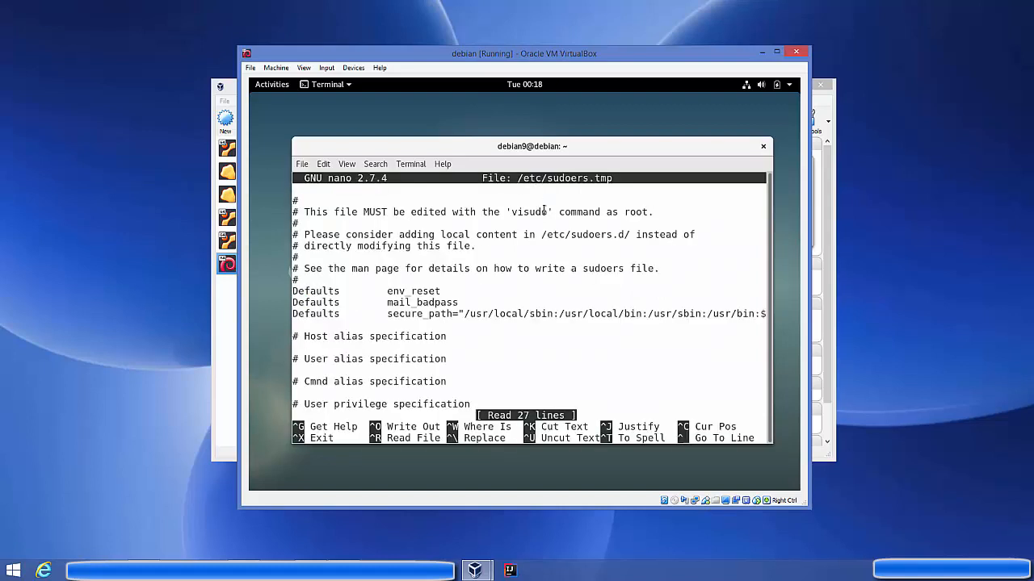
pyautogui.press('Down')
pyautogui.press('Down')
pyautogui.press('Down')
pyautogui.press('Down')
pyautogui.press('Down')
pyautogui.press('Down')
pyautogui.press('Down')
pyautogui.press('Down')
pyautogui.press('Down')
pyautogui.press('Down')
pyautogui.press('Down')
pyautogui.press('Down')
pyautogui.press('Down')
pyautogui.press('Down')
pyautogui.press('Down')
pyautogui.press('Down')
pyautogui.press('Down')
pyautogui.press('Down')
pyautogui.press('Down')
pyautogui.press('Down')
pyautogui.press('Up')
pyautogui.press('Up')
pyautogui.press('Up')
pyautogui.press('Up')
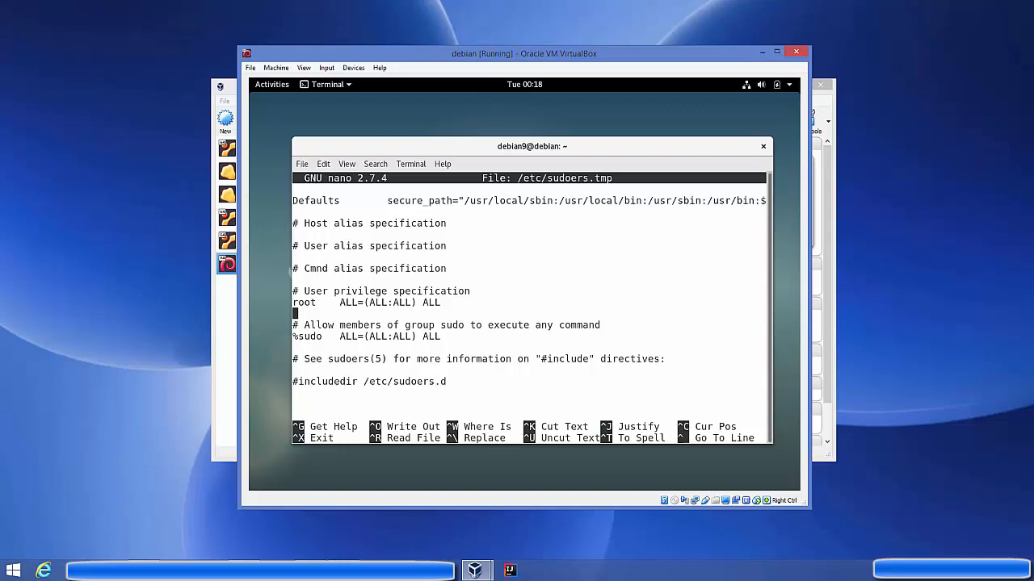
# Copy the root ALL=(ALL:ALL) ALL line and paste a duplicate below it.
pyautogui.moveTo(447, 303); pyautogui.dragTo(305, 303)
pyautogui.click(452, 306)
pyautogui.moveTo(444, 303); pyautogui.dragTo(293, 302)
pyautogui.rightClick(298, 303)
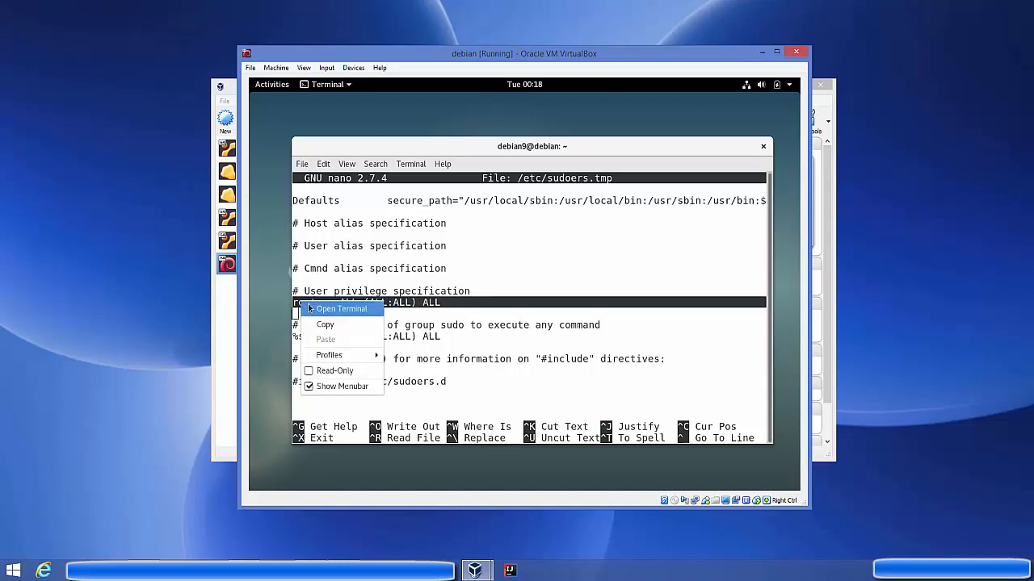
pyautogui.click(321, 323)
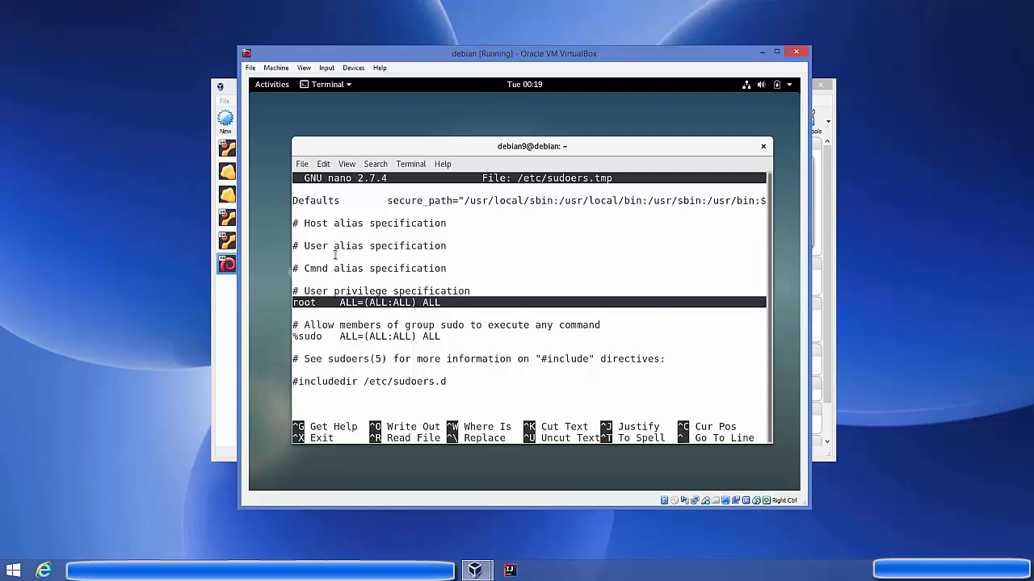
pyautogui.click(298, 312)
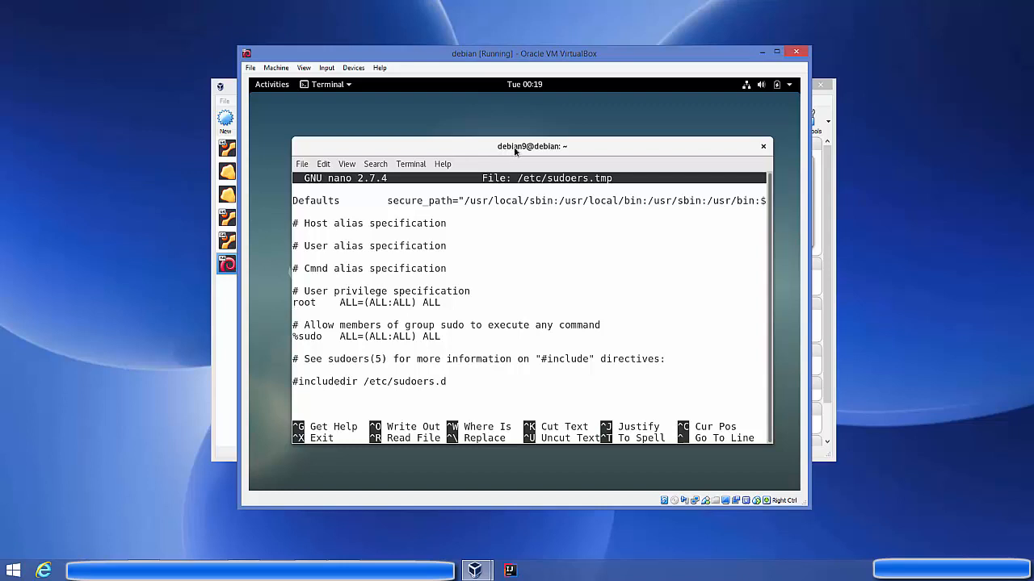
pyautogui.rightClick(362, 307)
pyautogui.click(387, 349)
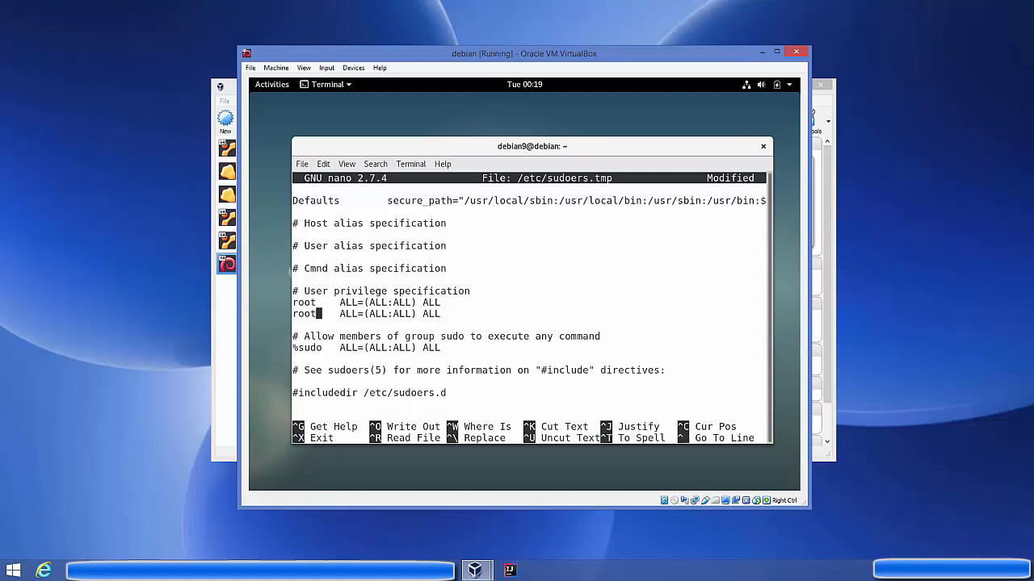
# Change the duplicated root line to debian9 ALL=(ALL:ALL) ALL, then save and exit visudo.
pyautogui.press('BackSpace')
pyautogui.press('BackSpace')
pyautogui.press('BackSpace')
pyautogui.press('BackSpace')
pyautogui.write('debian')
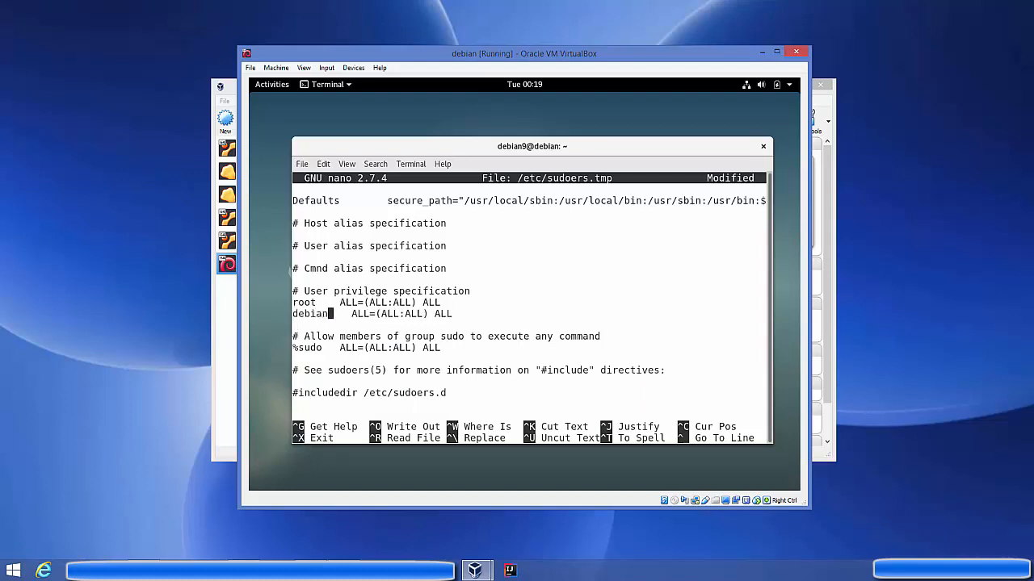
pyautogui.write('9')
pyautogui.scroll(5, 296, 313)
pyautogui.scroll(-5, 295, 312)
pyautogui.doubleClick(295, 312)
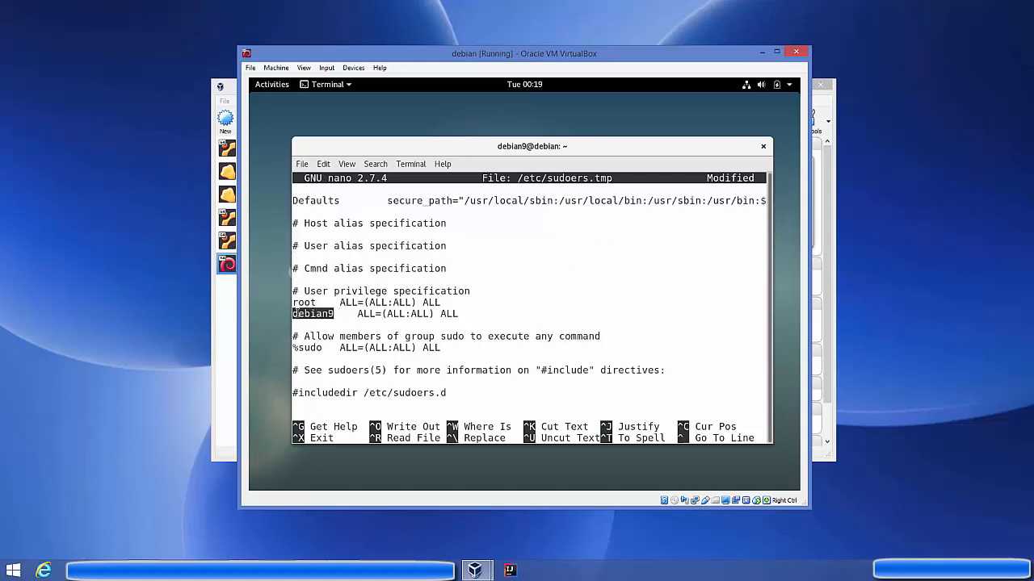
pyautogui.click(358, 314)
pyautogui.moveTo(359, 314); pyautogui.dragTo(459, 314)
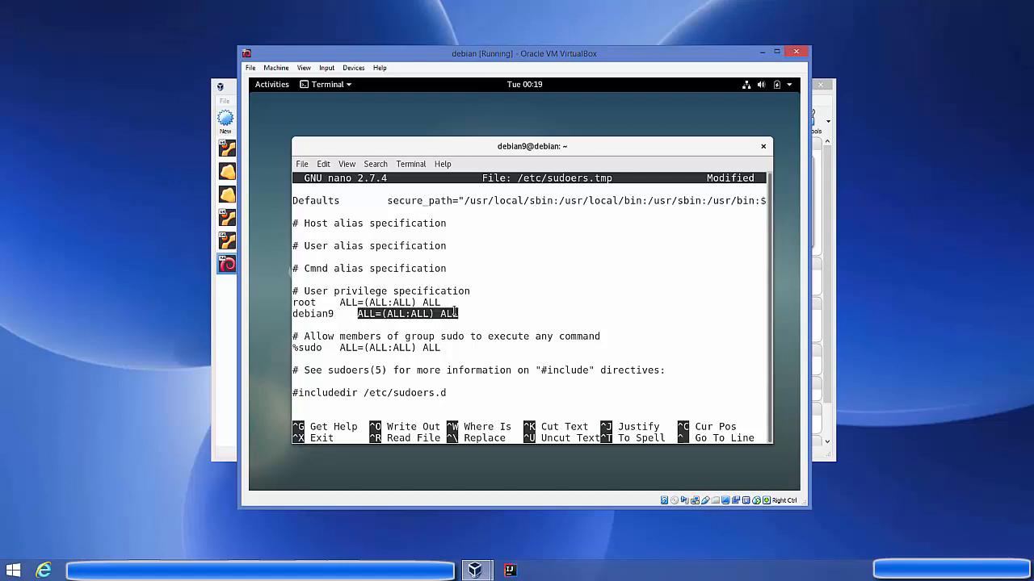
pyautogui.click(498, 273)
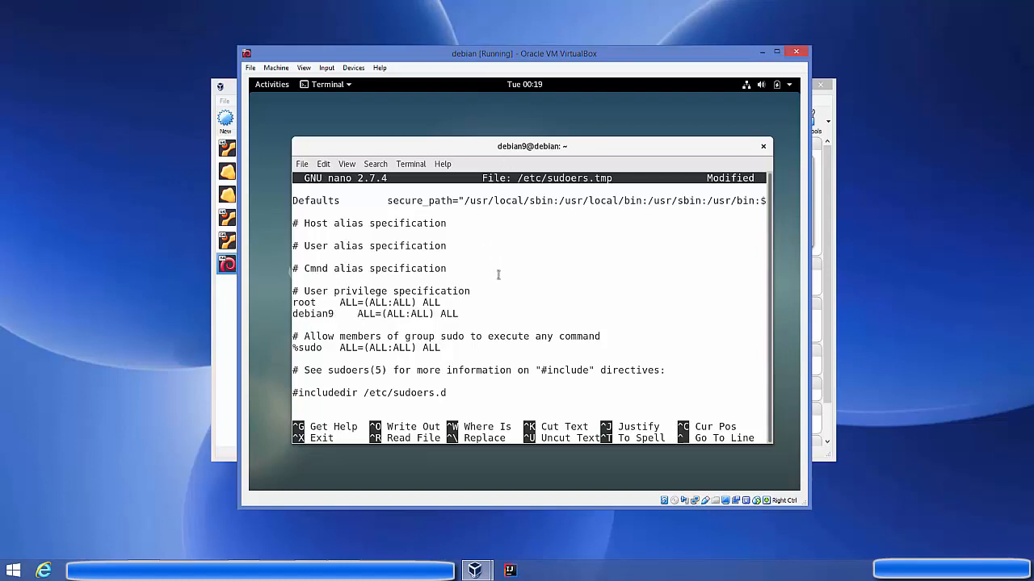
pyautogui.hotkey('ctrl', 'o')
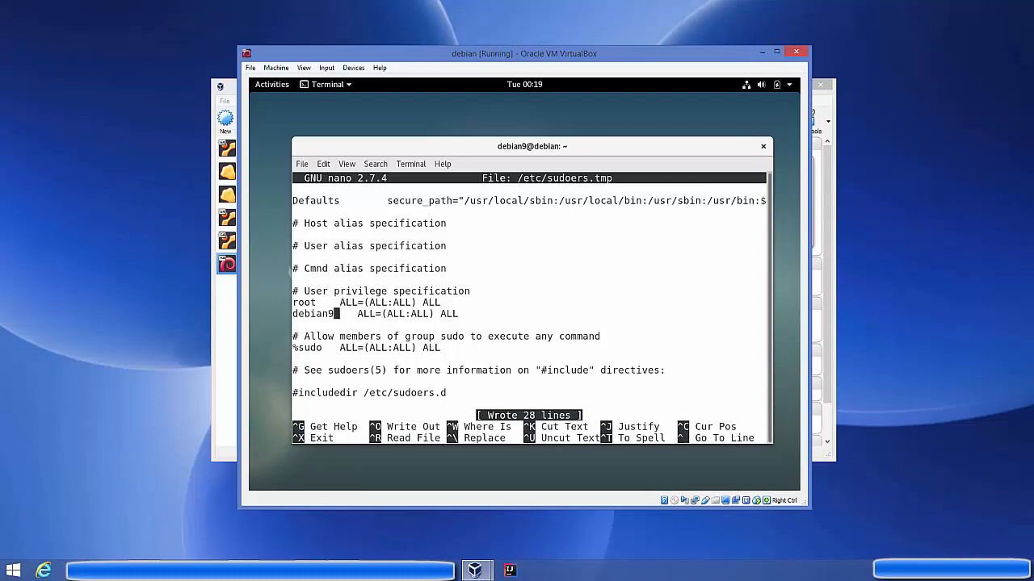
pyautogui.hotkey('ctrl', 'x')
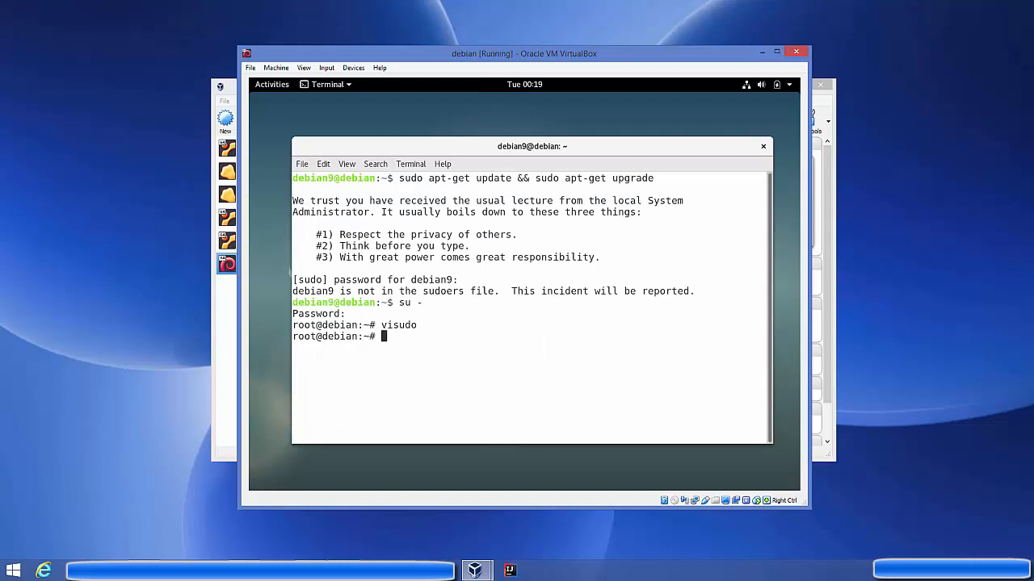
# Rerun visudo to verify the debian9 line, close it unchanged, and exit the root shell.
pyautogui.press('Up')
pyautogui.press('Return')
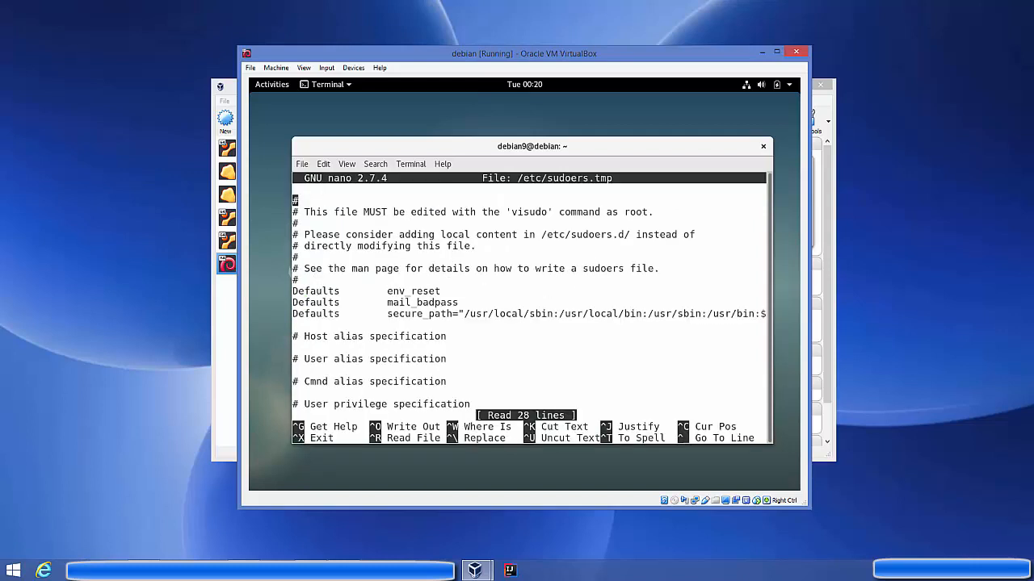
pyautogui.scroll(-4, 531, 307)
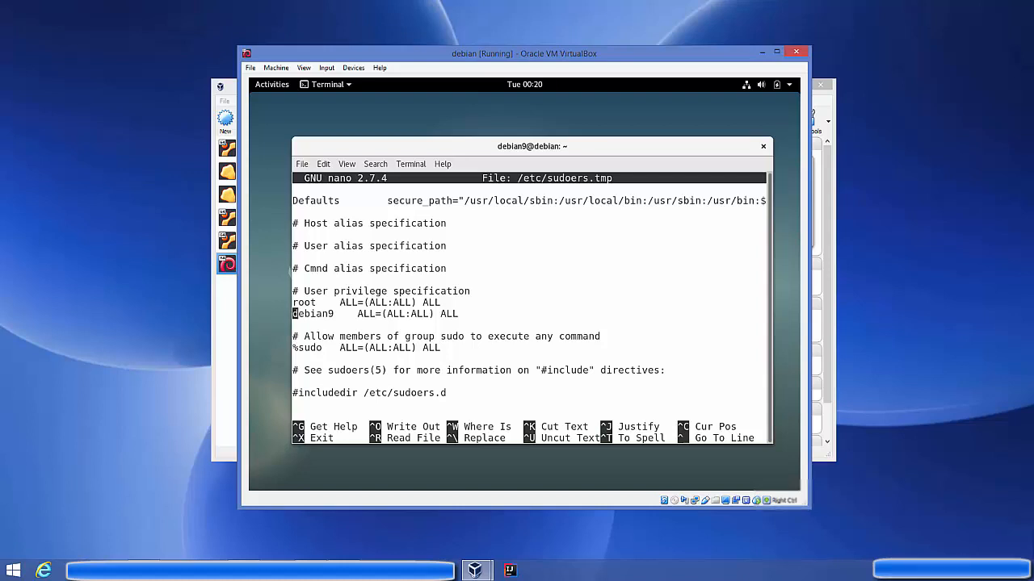
pyautogui.hotkey('ctrl', 'x')
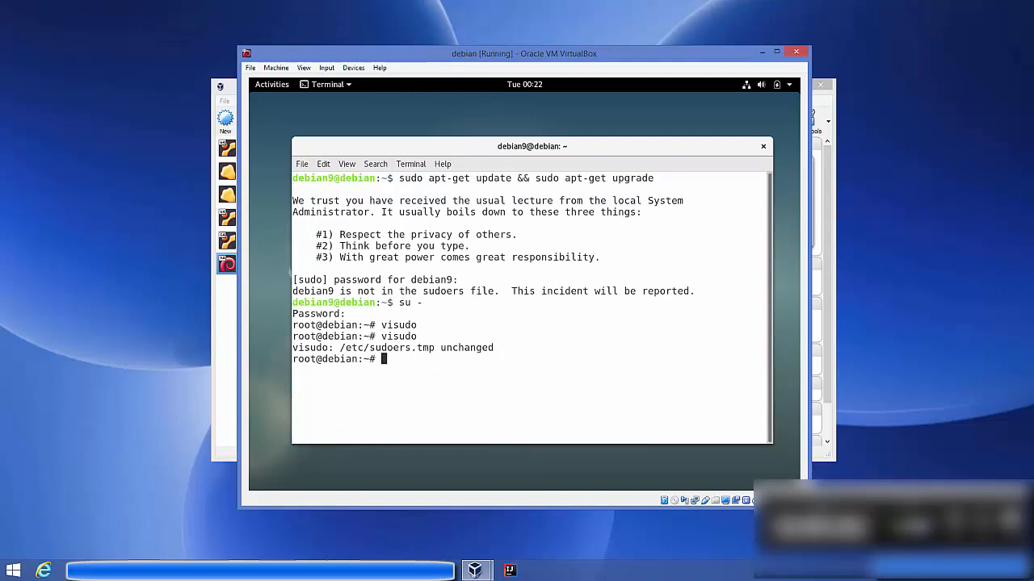
pyautogui.write('exit')
pyautogui.press('Return')
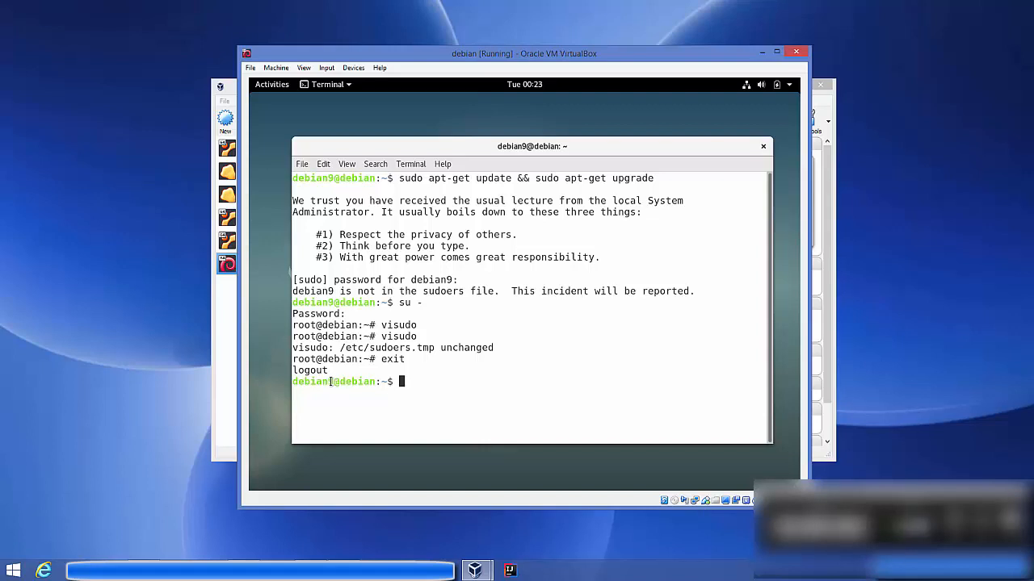
# Clear the terminal at the debian9 user prompt.
pyautogui.moveTo(330, 381); pyautogui.dragTo(292, 381)
pyautogui.click(394, 381)
pyautogui.write('clear')
pyautogui.press('Return')
# Run sudo apt-get update && sudo apt-get upgrade with the user's password, confirm the 43 upgrades, then clear.
pyautogui.press('Up')
pyautogui.press('Up')
pyautogui.press('Up')
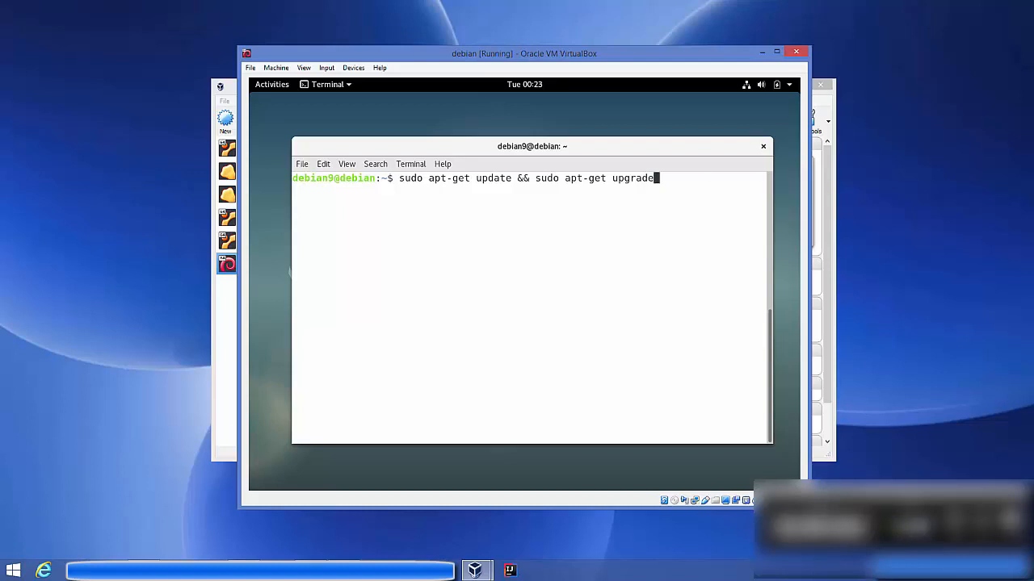
pyautogui.press('Return')
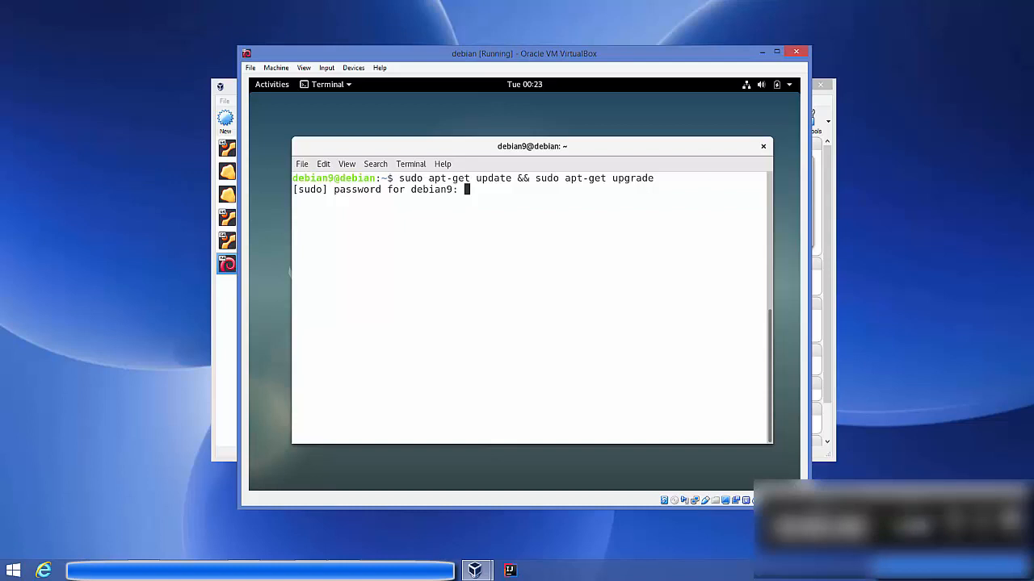
pyautogui.press('Return')
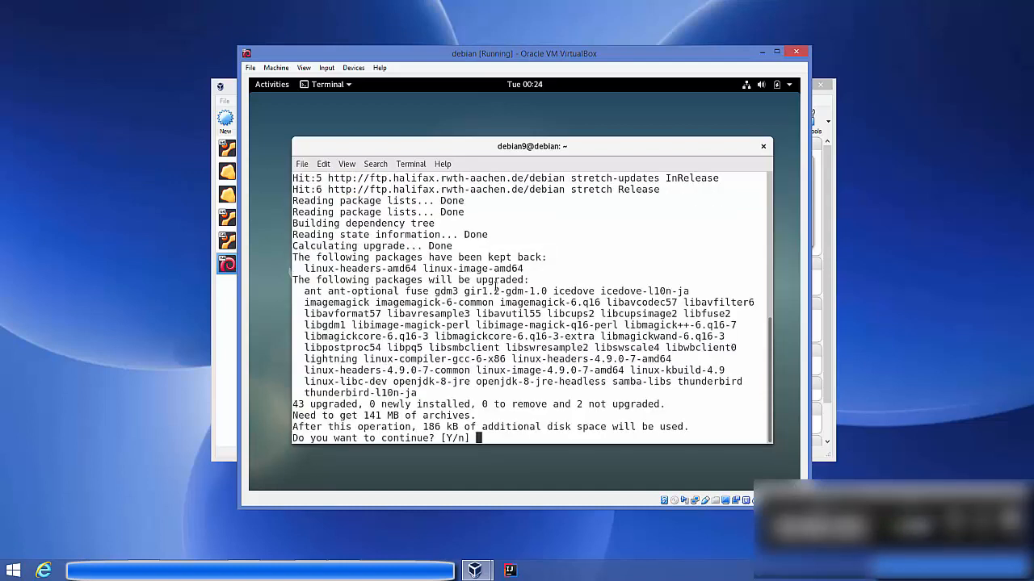
pyautogui.write('y')
pyautogui.press('Return')
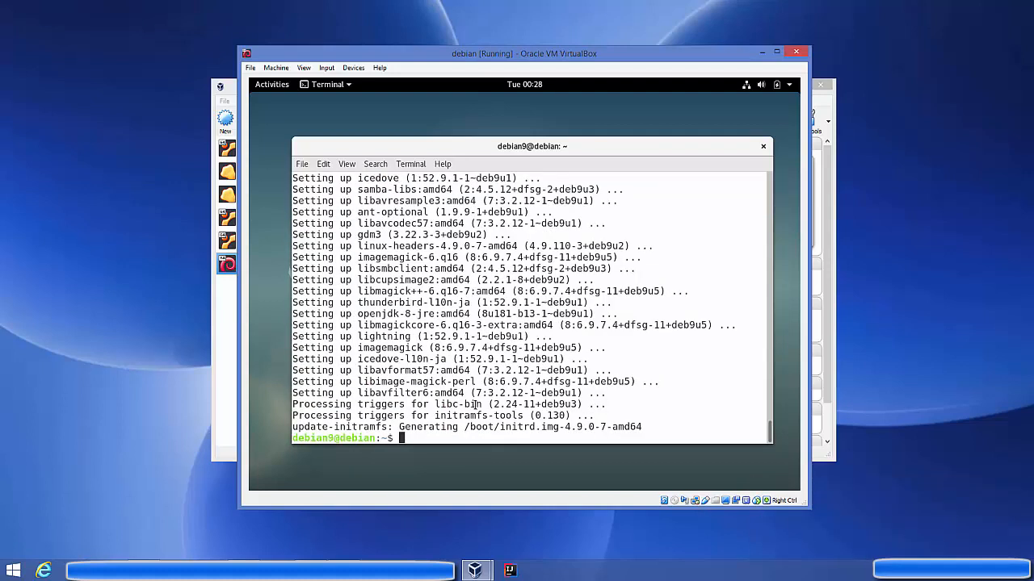
pyautogui.write('clear')
pyautogui.press('Return')
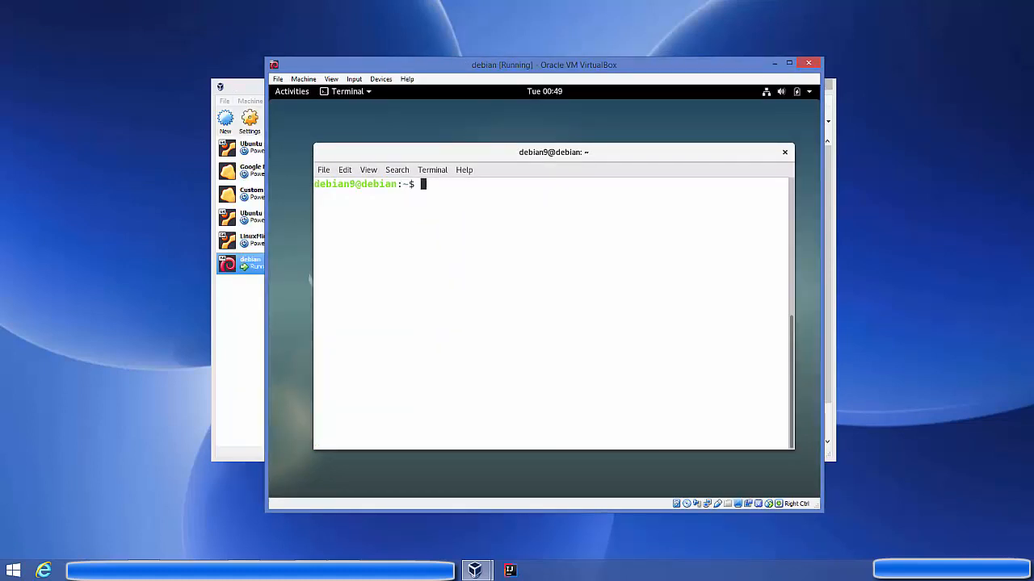
# Switch to root with su - and run the pasted echo deb command adding stretch-backports.
pyautogui.write('su -')
pyautogui.press('Return')
pyautogui.press('Return')
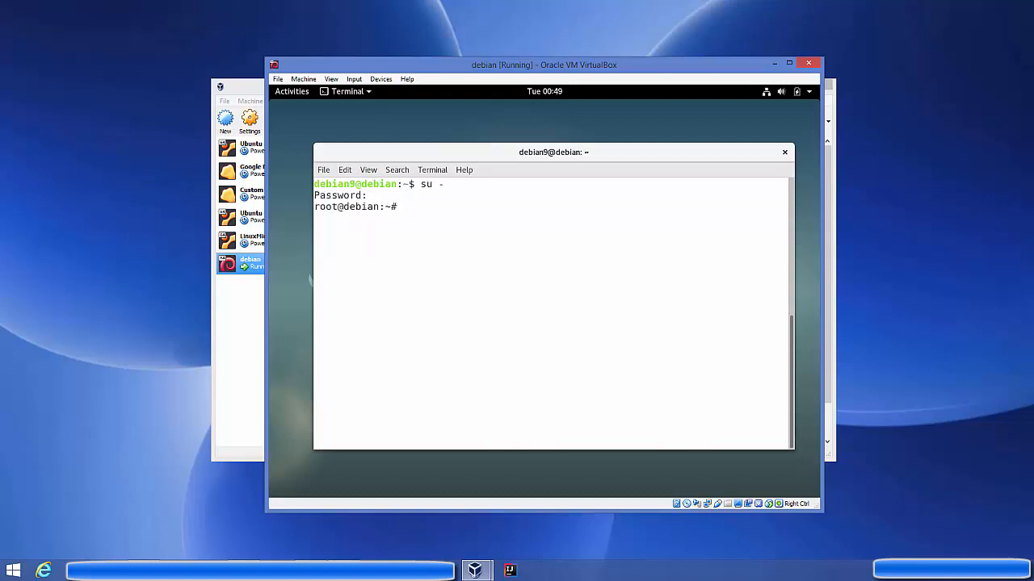
pyautogui.rightClick(519, 212)
pyautogui.click(537, 232)
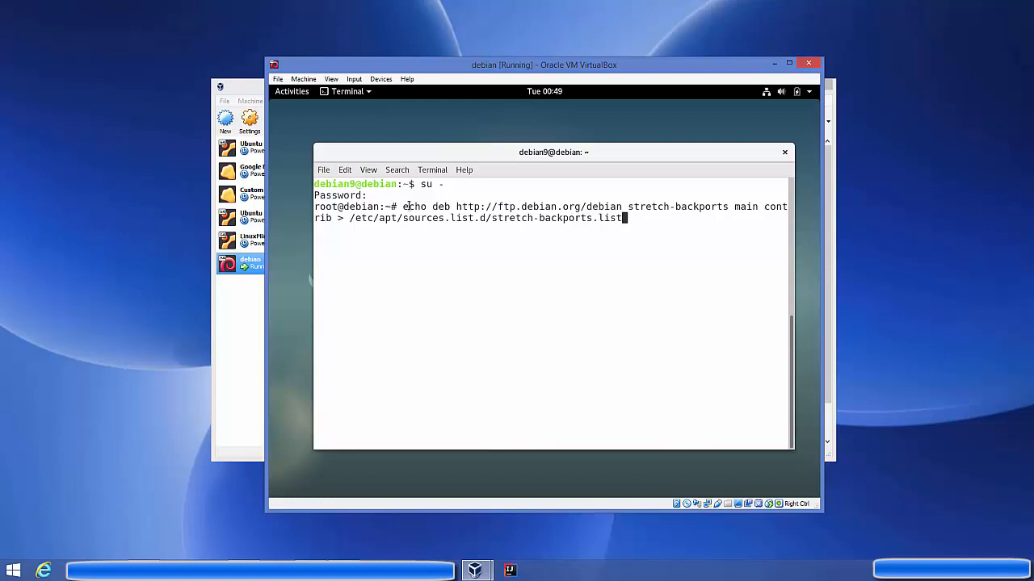
pyautogui.press('Return')
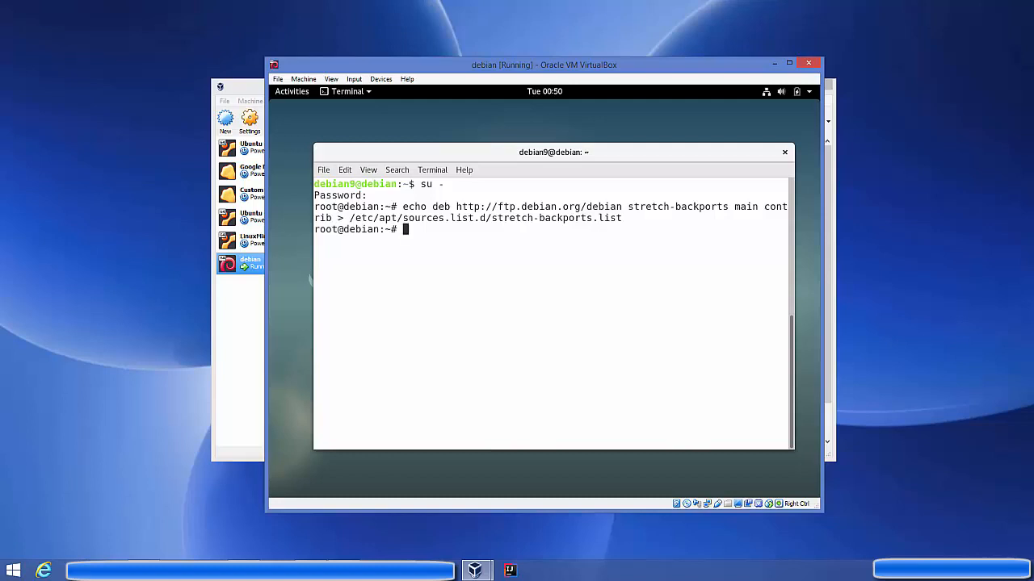
# Refresh the package lists with apt update, then clear the terminal.
pyautogui.write('apt update')
pyautogui.press('Return')
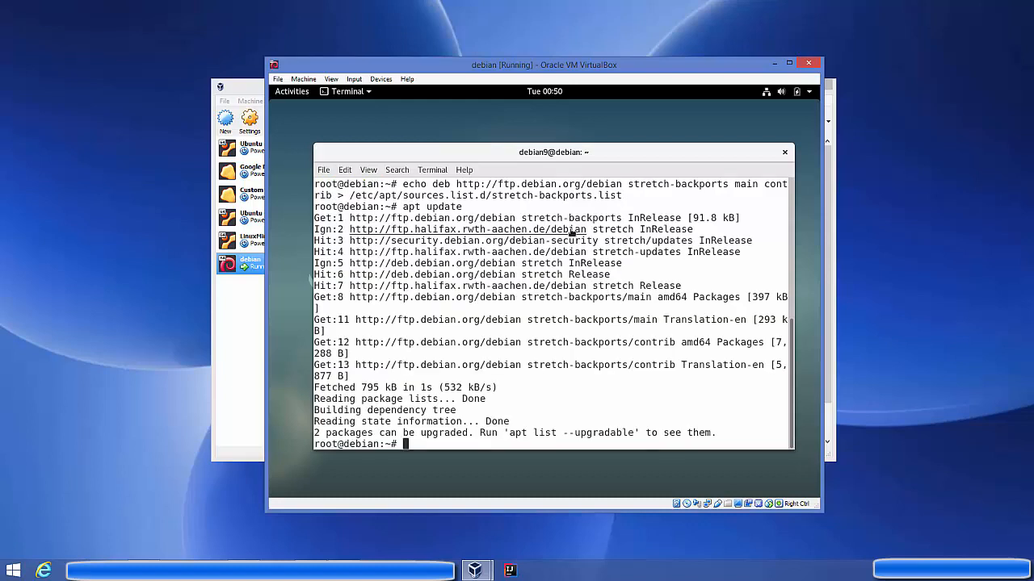
pyautogui.write('clear')
pyautogui.press('Return')
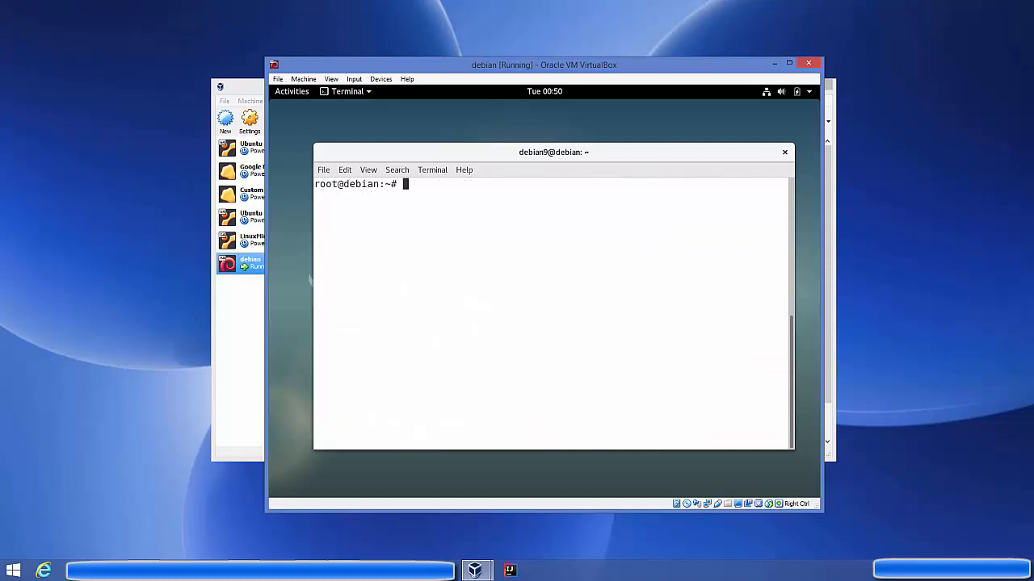
# Run the pasted apt install virtualbox-guest-dkms virtualbox-guest-x11 linux-headers command and confirm the installation.
pyautogui.rightClick(522, 214)
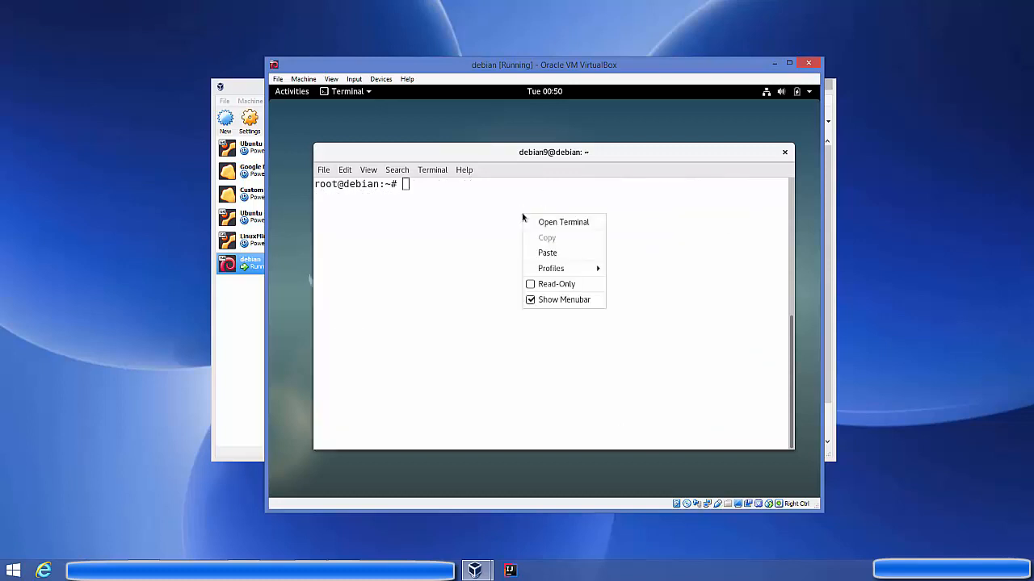
pyautogui.click(538, 252)
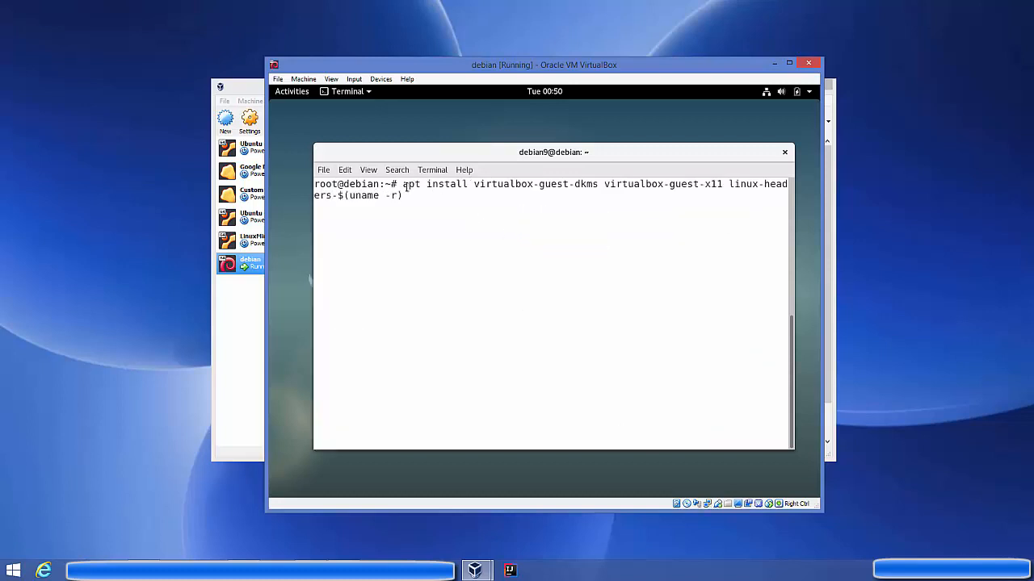
pyautogui.moveTo(480, 184); pyautogui.dragTo(633, 184)
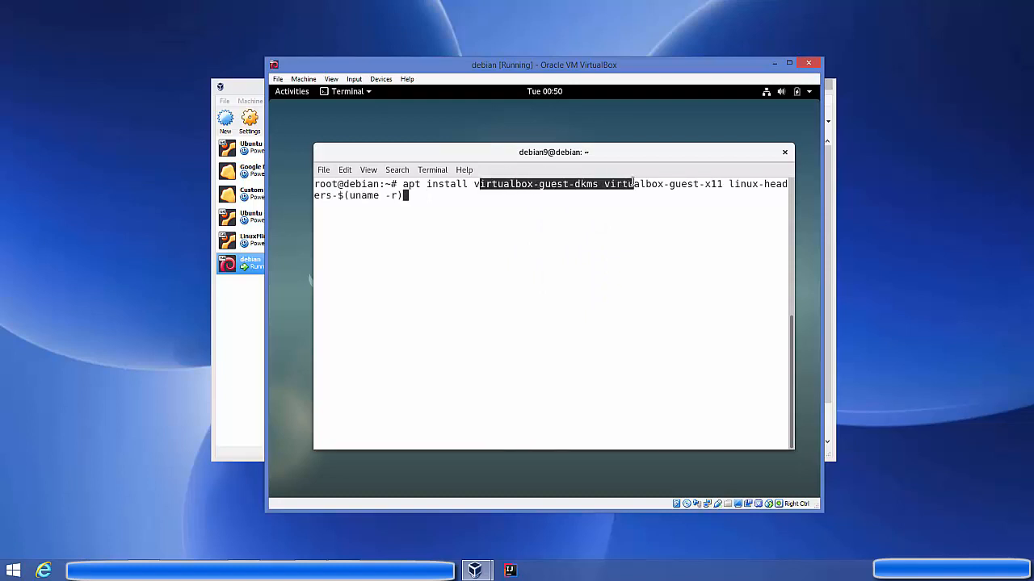
pyautogui.click(451, 187)
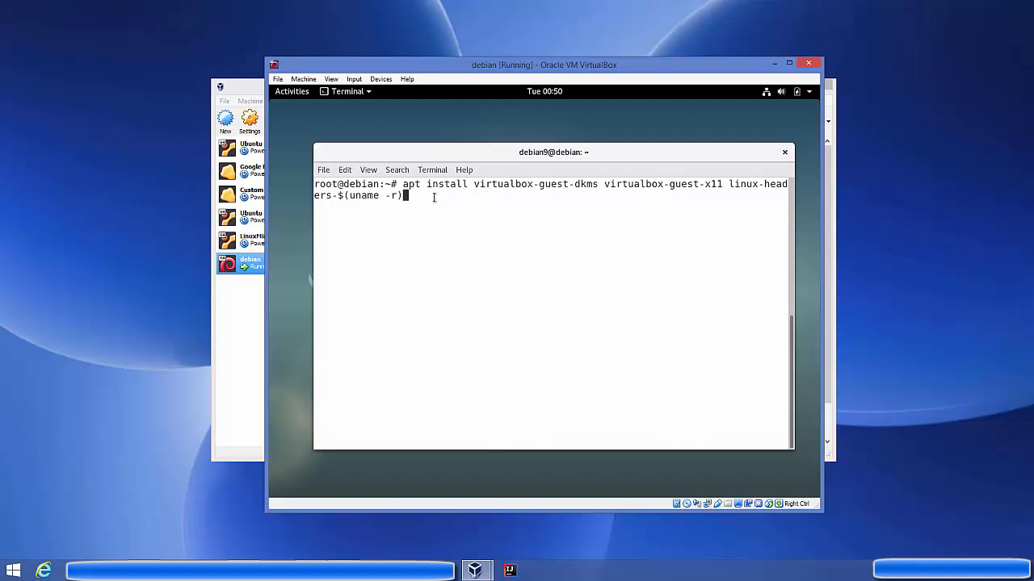
pyautogui.press('Return')
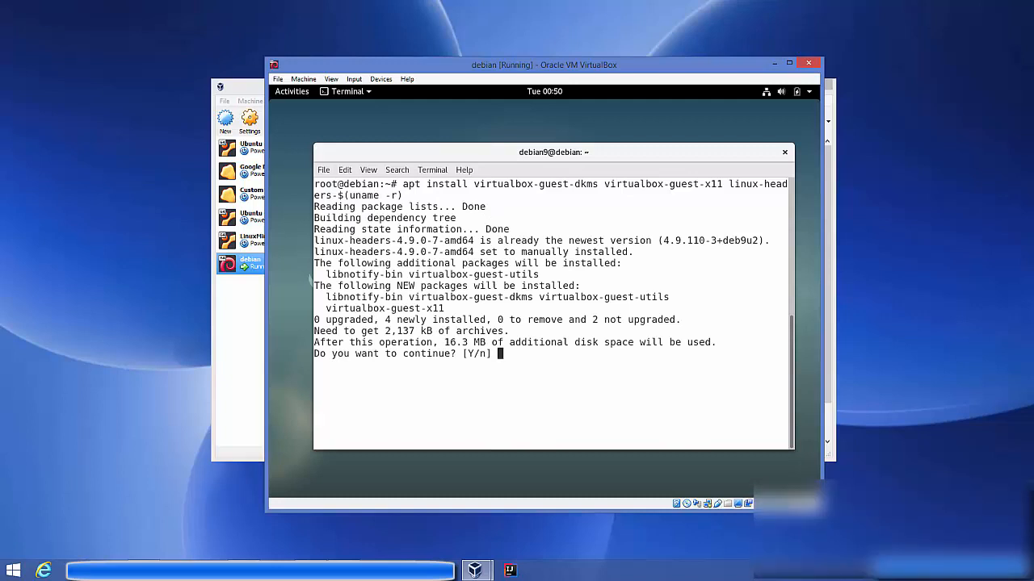
pyautogui.press('Return')
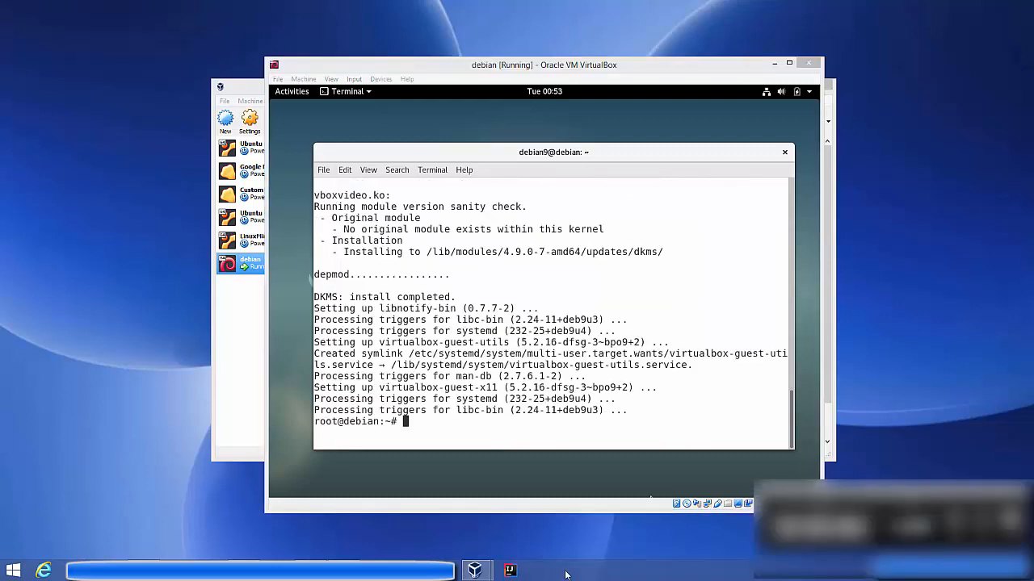
pyautogui.click(507, 407)
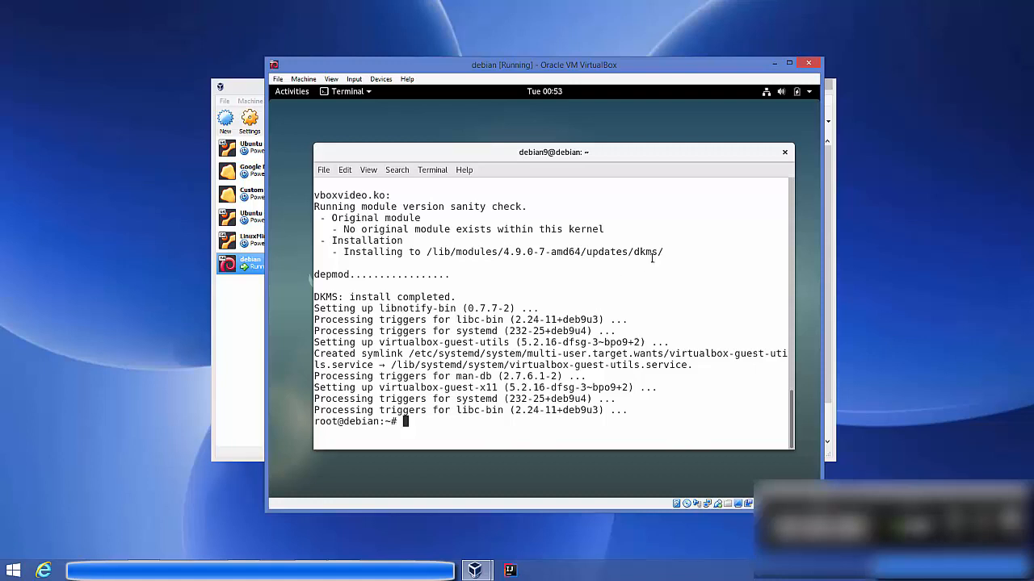
# Close the terminal and restart the Debian guest from the GNOME power menu.
pyautogui.click(784, 154)
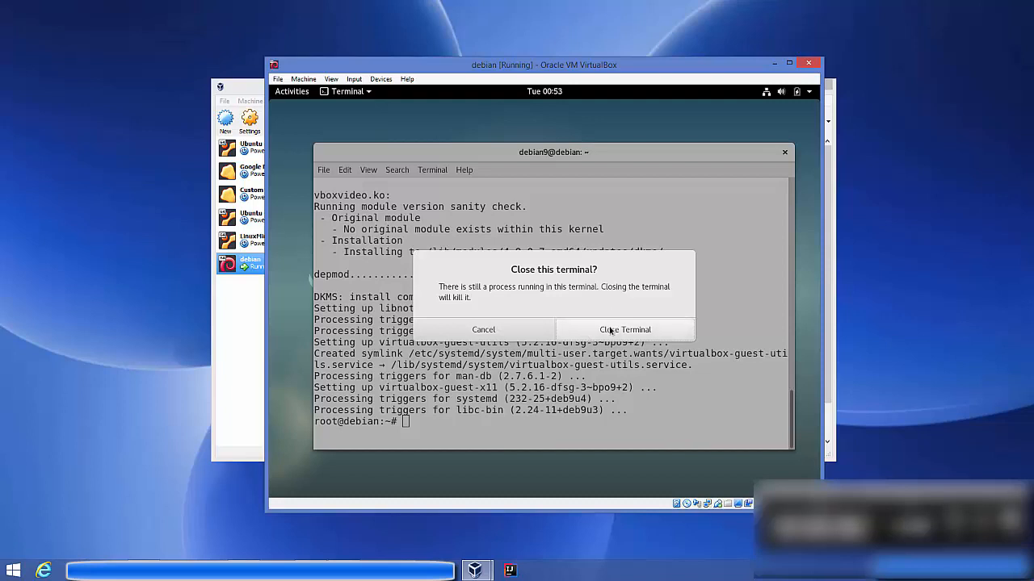
pyautogui.click(611, 331)
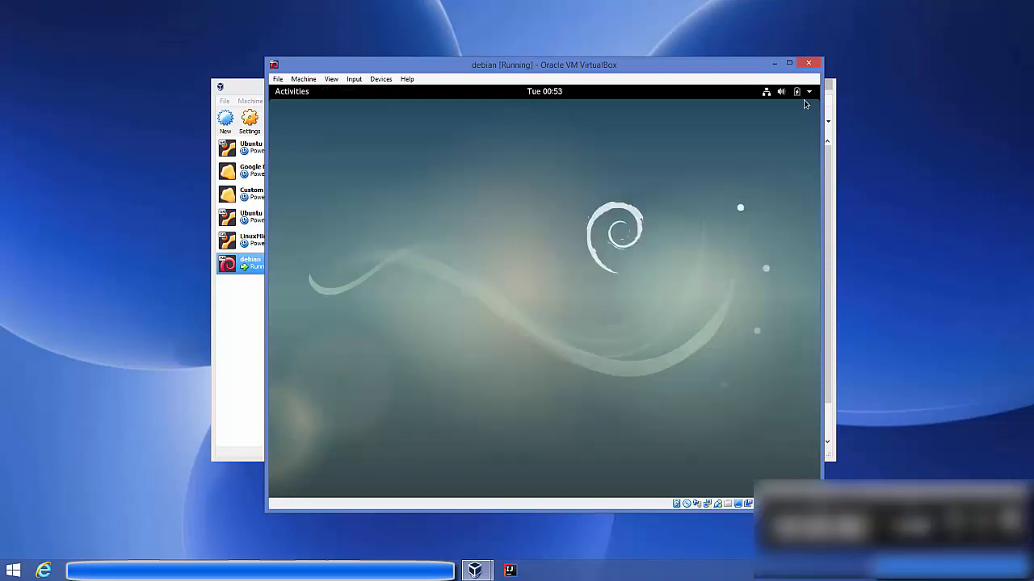
pyautogui.click(806, 94)
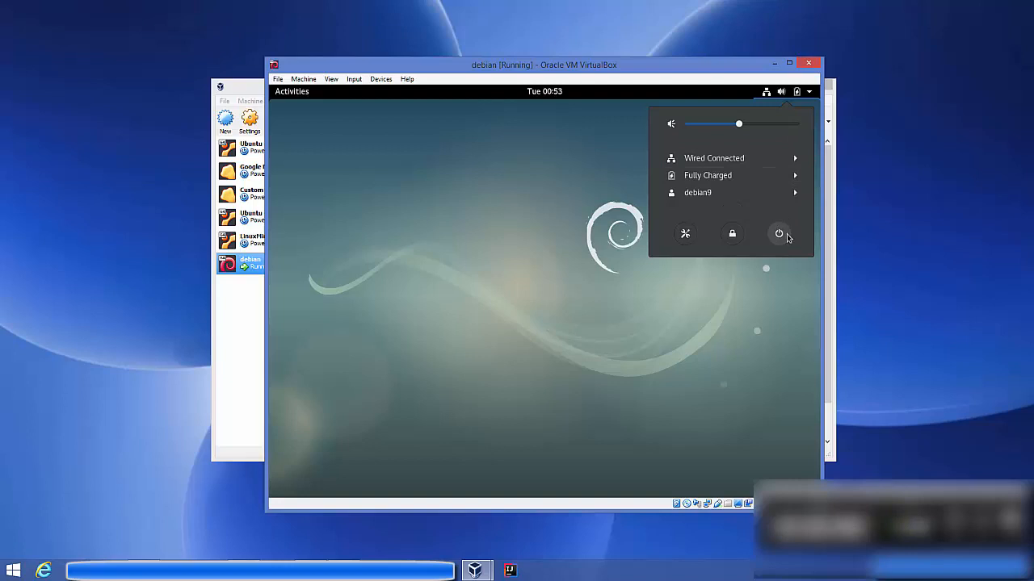
pyautogui.click(780, 234)
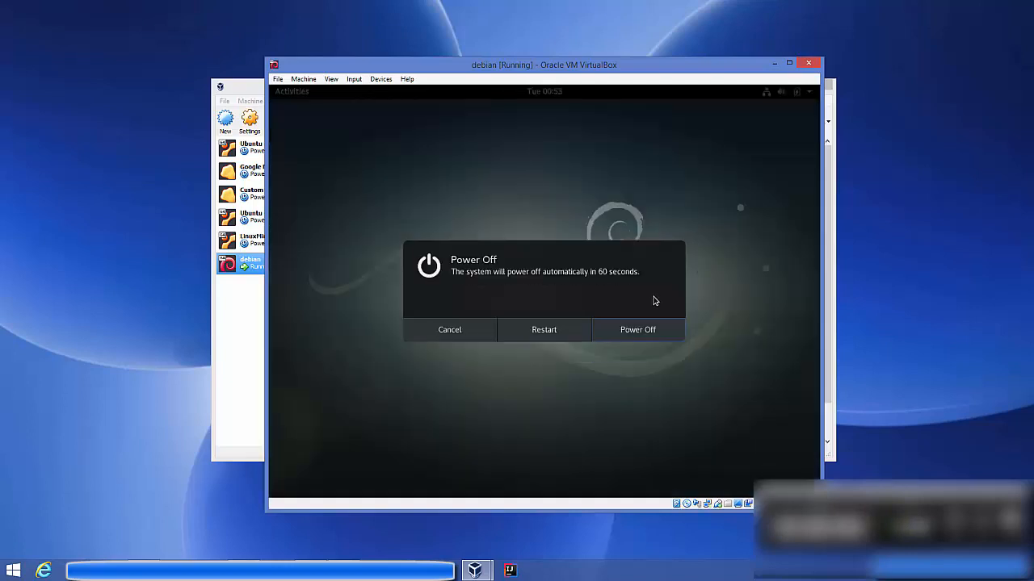
pyautogui.click(633, 332)
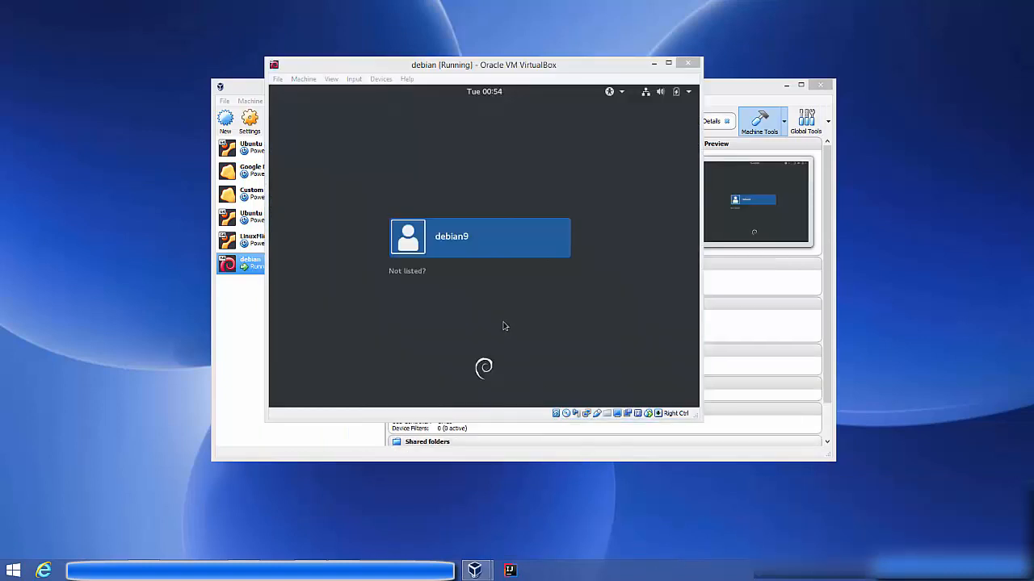
# Sign back in to the guest desktop with the user's password.
pyautogui.click(493, 256)
pyautogui.write('de')
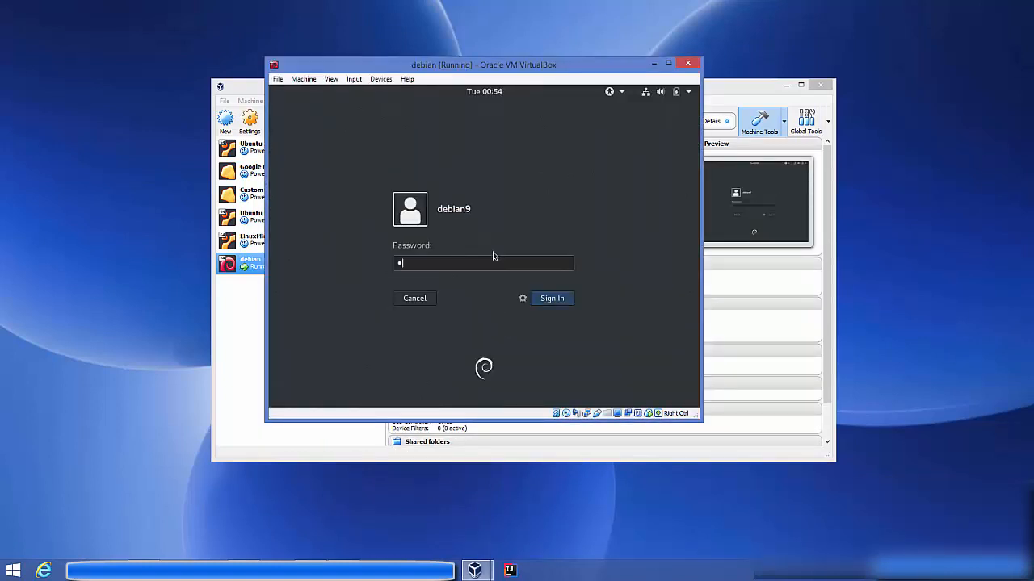
pyautogui.write('bi')
pyautogui.press('Return')
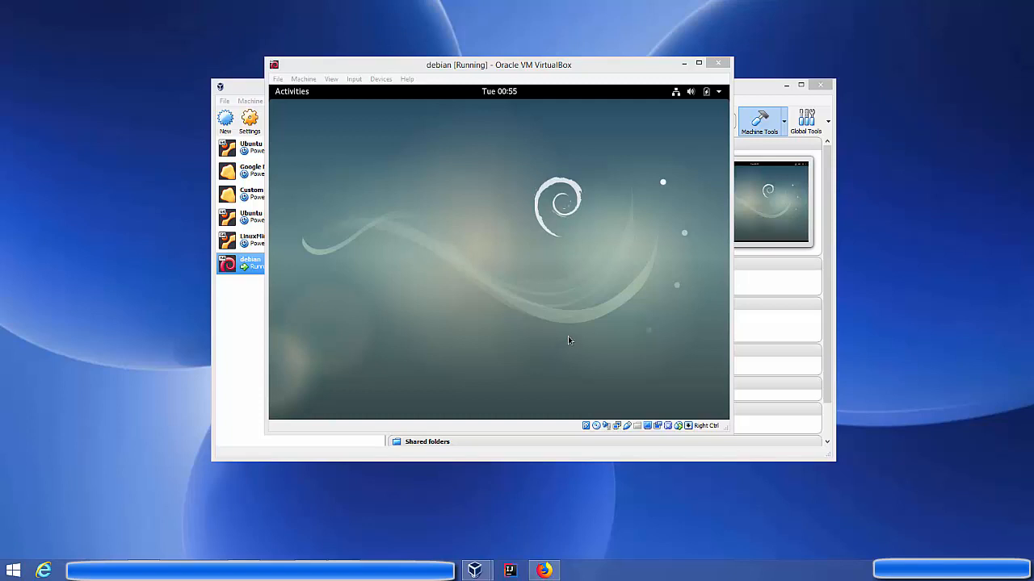
# Enlarge the VM window by dragging its corner, then maximise it so the guest desktop fills the screen.
pyautogui.click(732, 435)
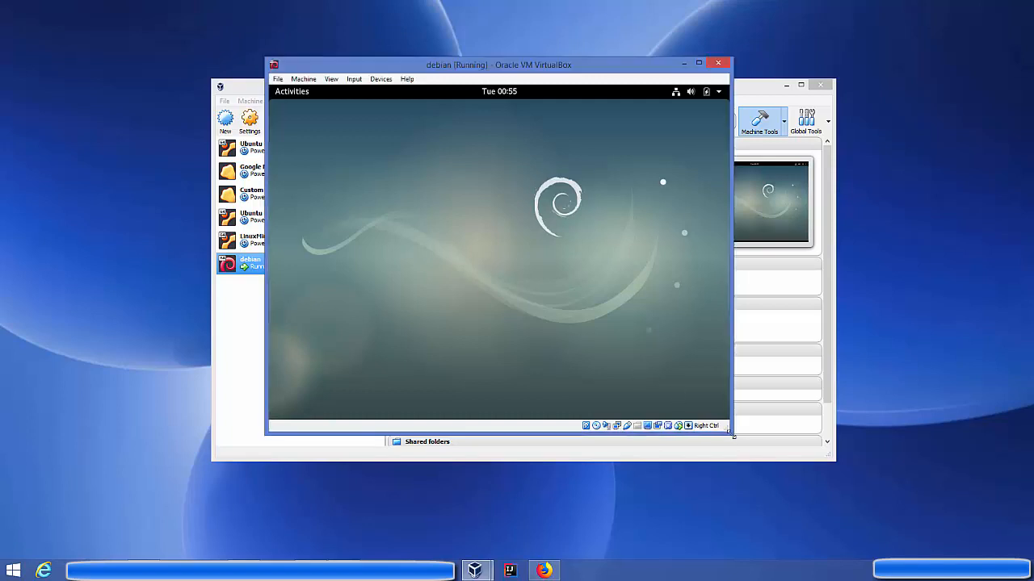
pyautogui.moveTo(732, 435); pyautogui.dragTo(882, 485)
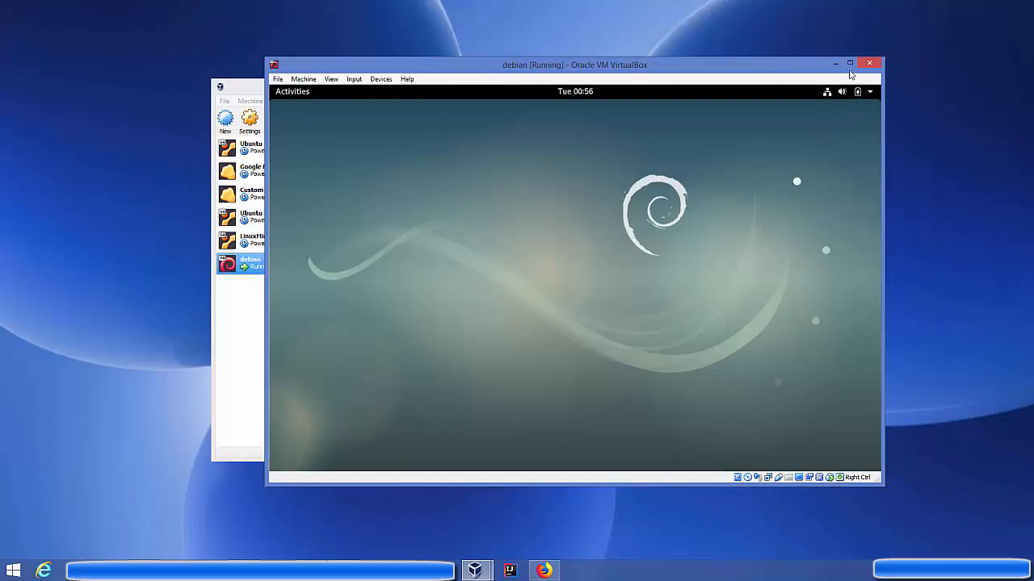
pyautogui.click(848, 64)
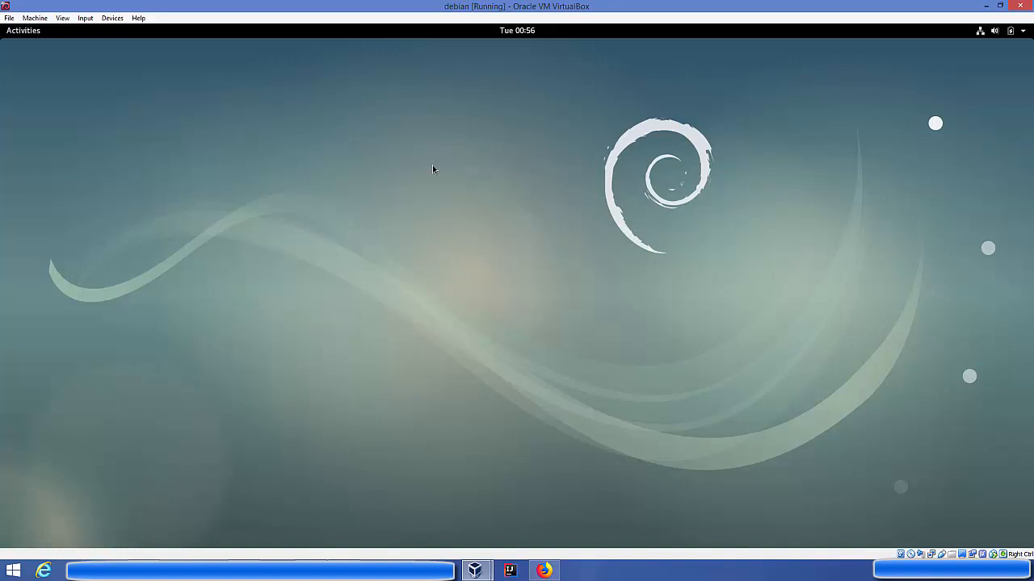
# Launch Terminal by searching 'ter' in Activities, then switch to Firefox on the host.
pyautogui.click(35, 34)
pyautogui.click(465, 64)
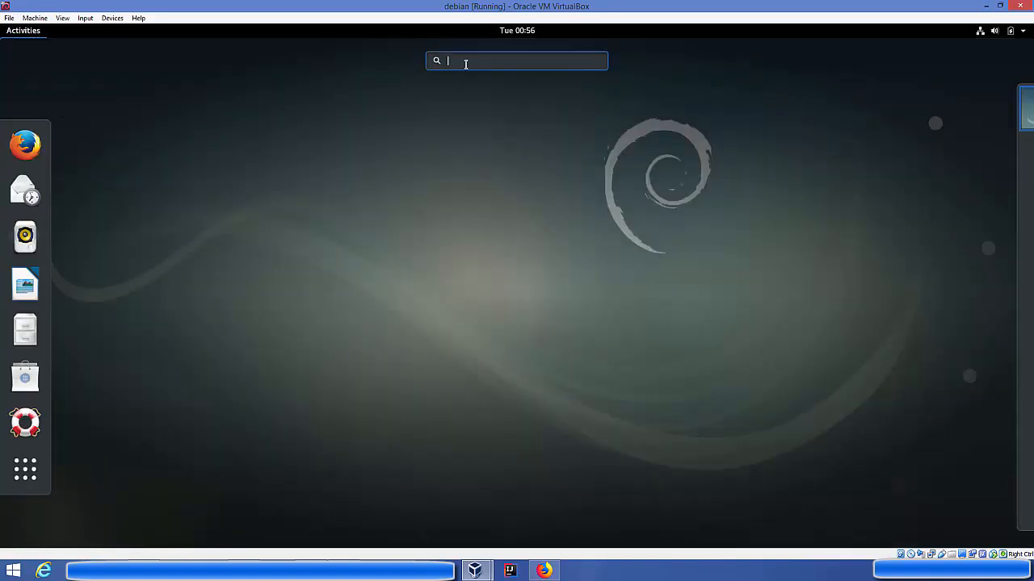
pyautogui.write('ter')
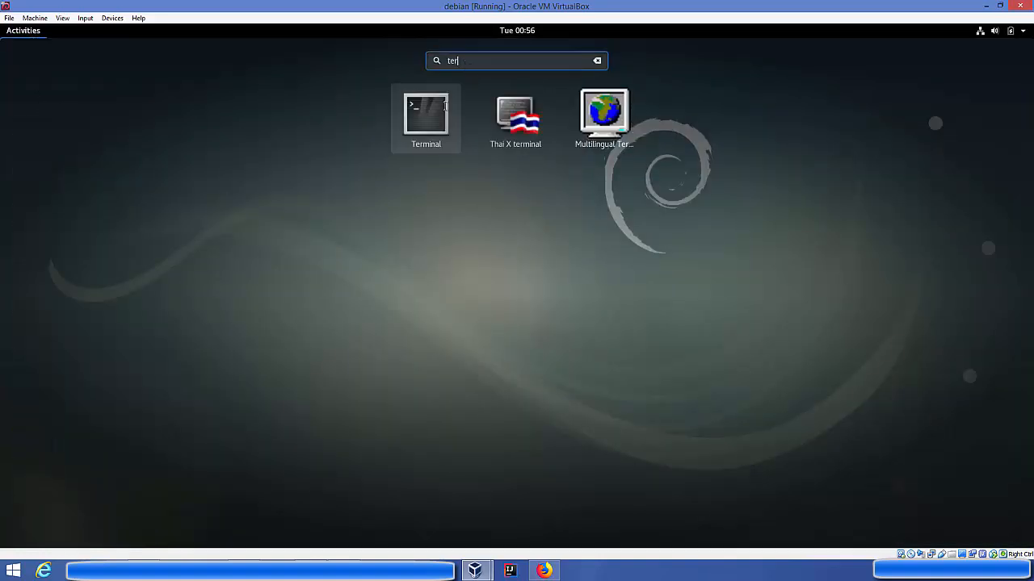
pyautogui.click(436, 118)
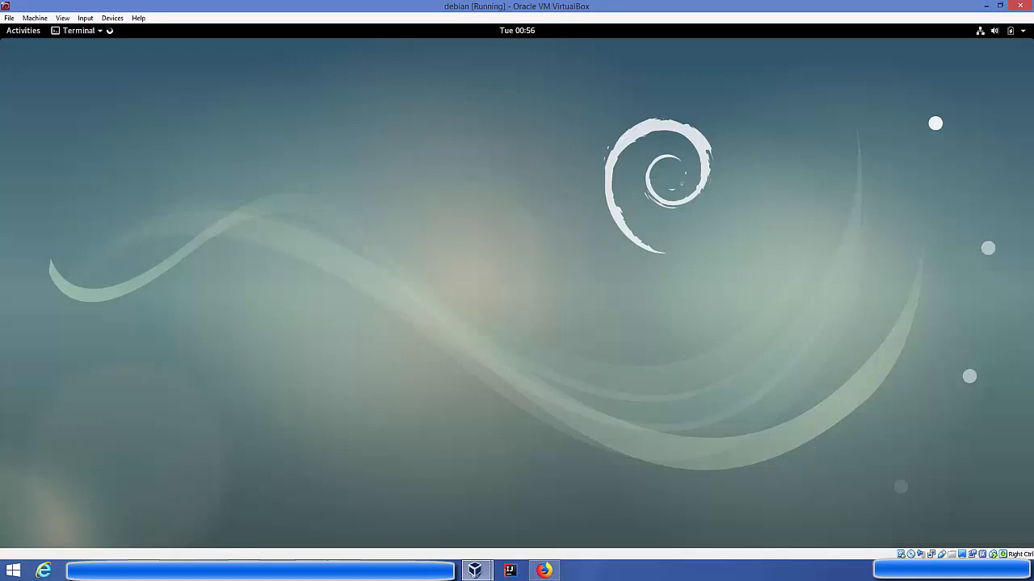
pyautogui.click(544, 571)
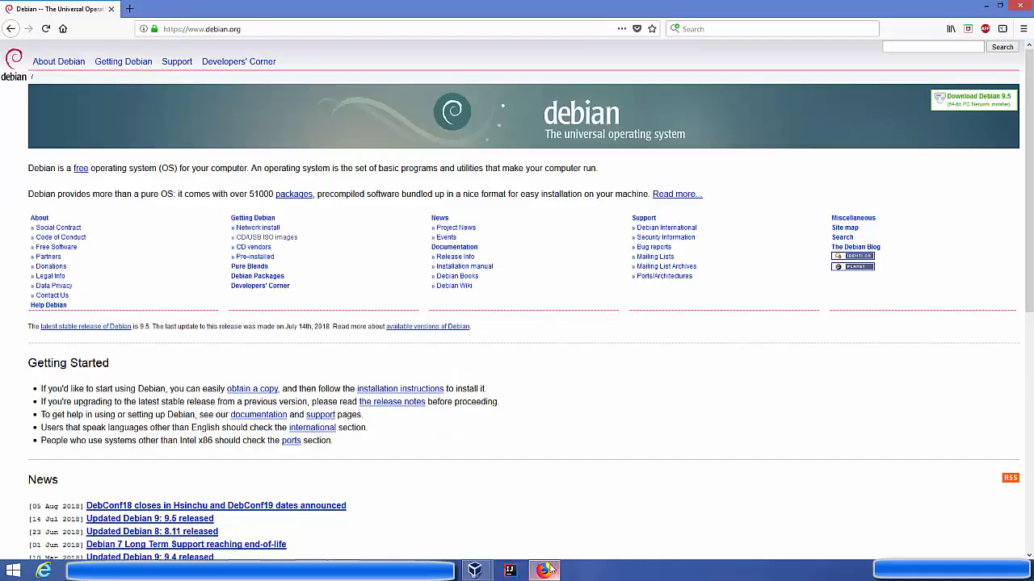
pyautogui.click(263, 29)
pyautogui.hotkey('ctrl', 'c')
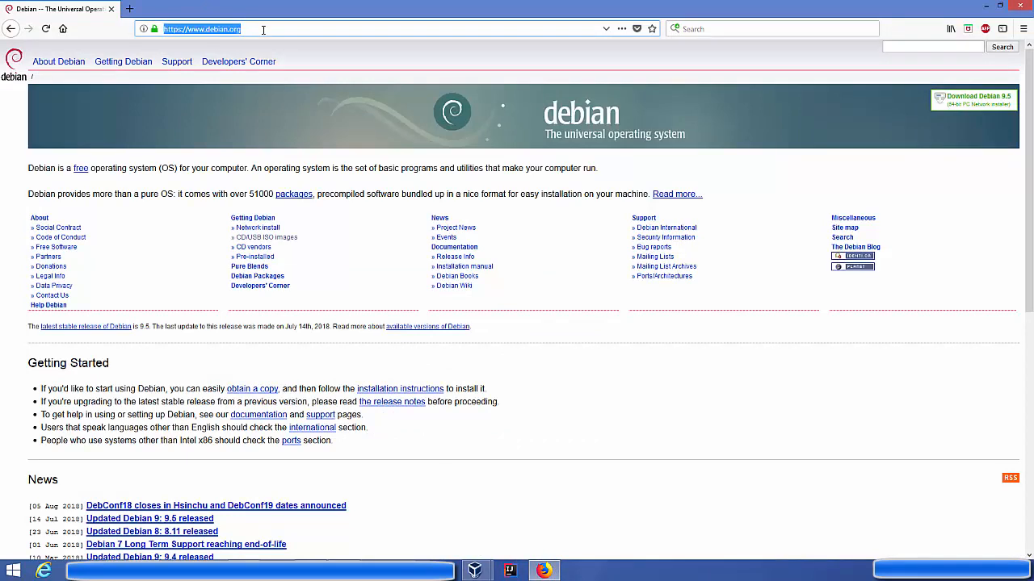
pyautogui.click(986, 5)
pyautogui.rightClick(271, 188)
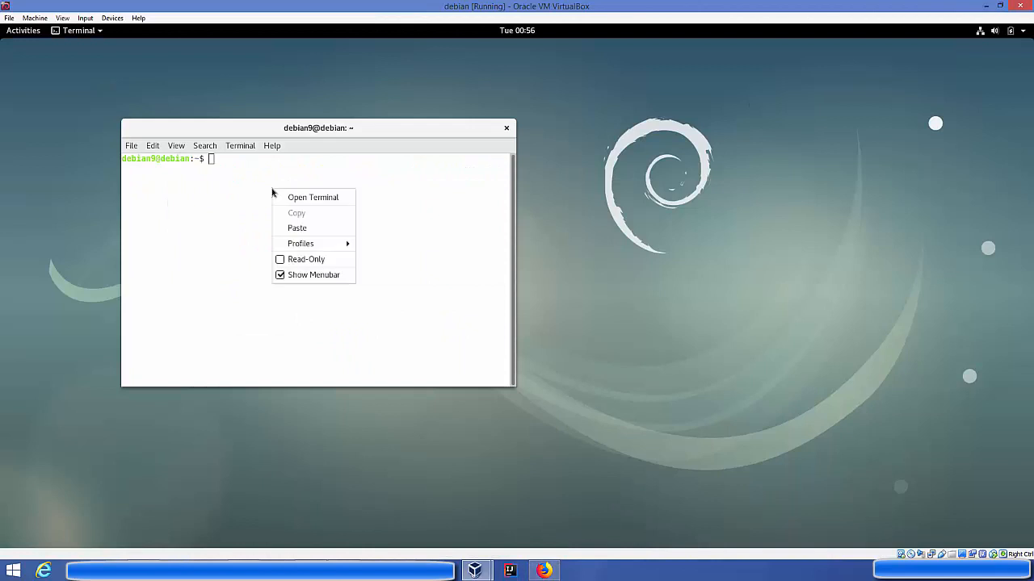
pyautogui.click(296, 228)
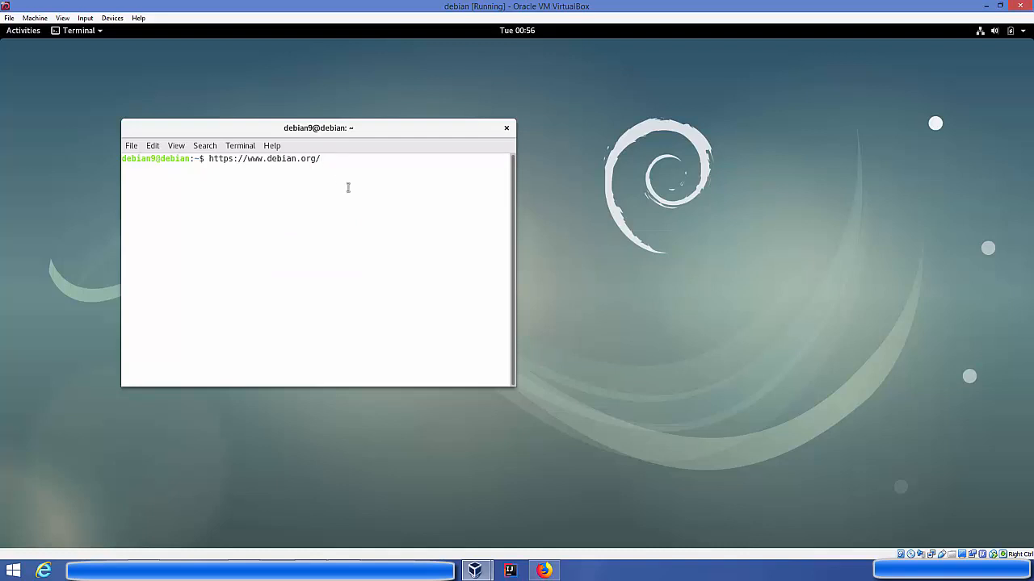
pyautogui.click(579, 570)
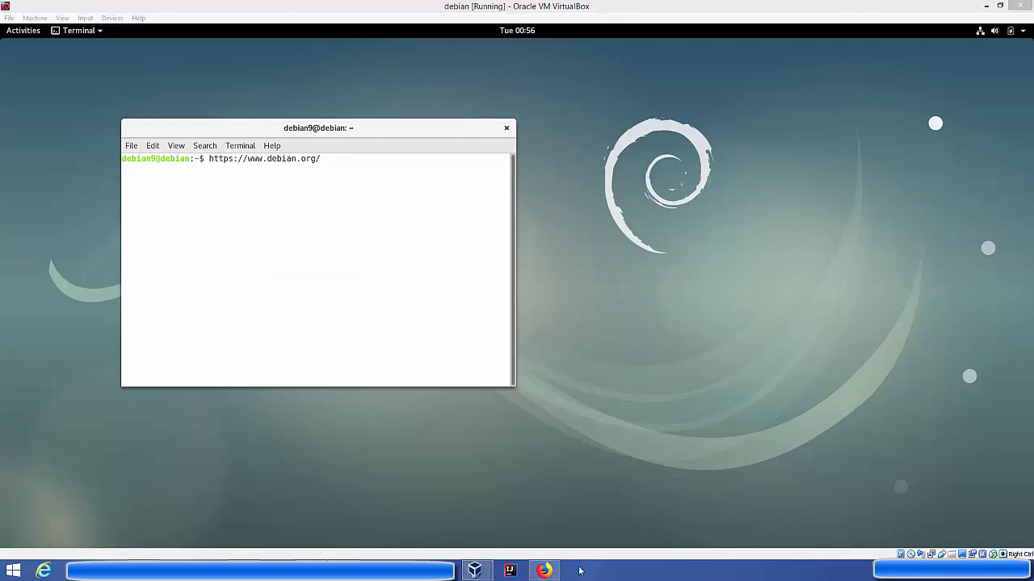